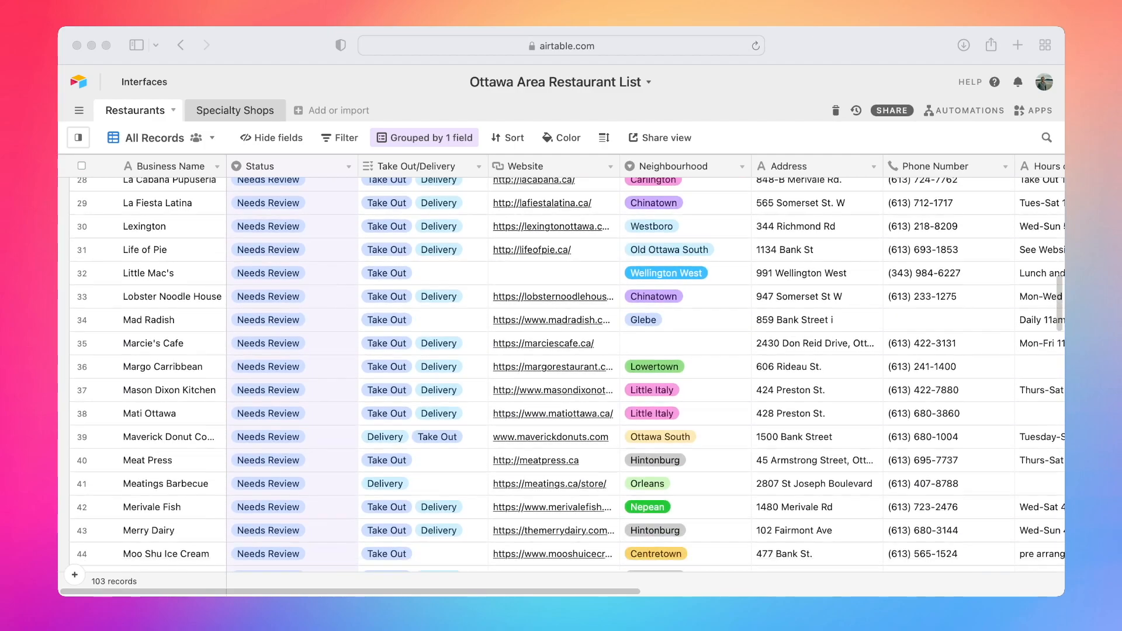
{"action": "scroll", "coordinate": [561, 374], "scroll_direction": "down", "scroll_amount": 2}
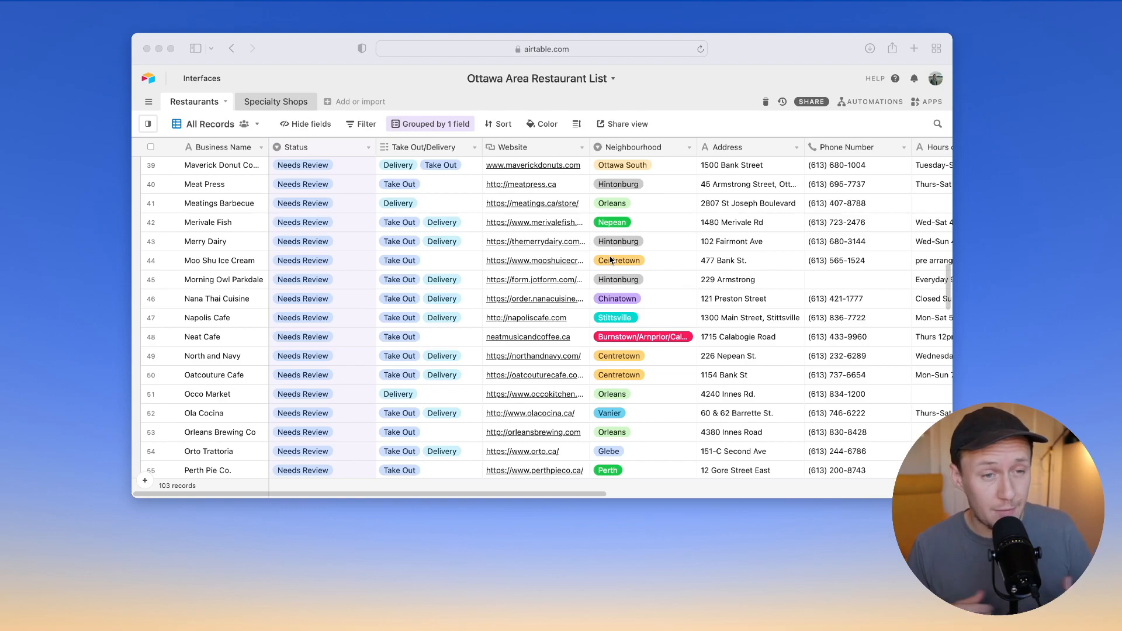
{"action": "scroll", "coordinate": [610, 260], "scroll_direction": "down", "scroll_amount": 3}
{"action": "scroll", "coordinate": [610, 260], "scroll_direction": "up", "scroll_amount": 5}
{"action": "scroll", "coordinate": [610, 260], "scroll_direction": "up", "scroll_amount": 3}
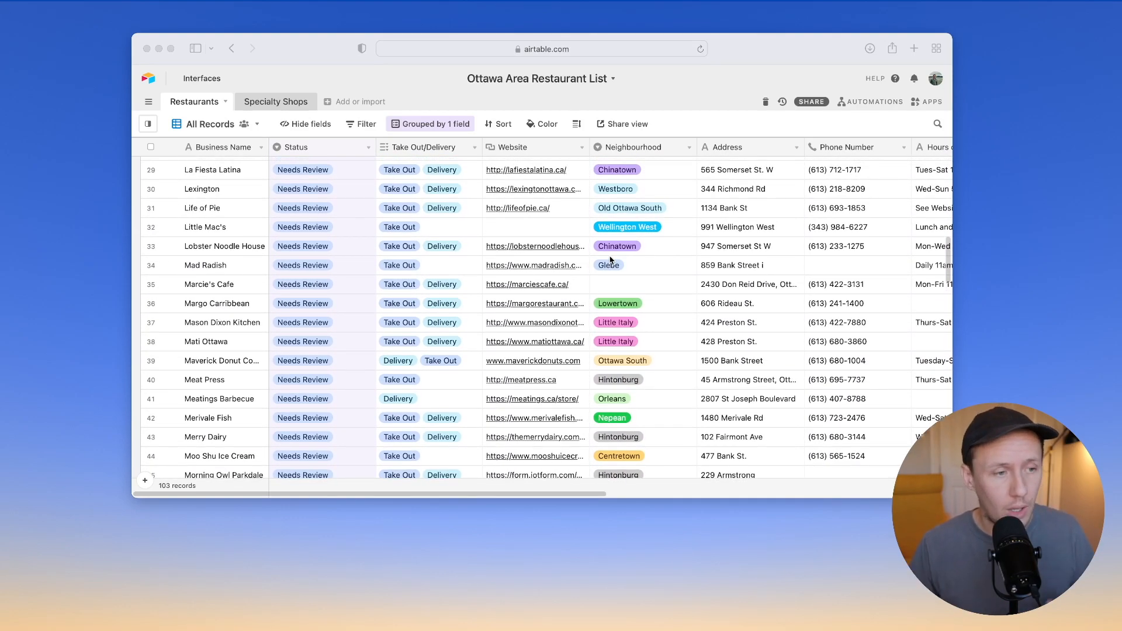
Create a new interface for the Ottawa Area Restaurant List base and name it Review Restaurants.
{"action": "left_click", "coordinate": [204, 85]}
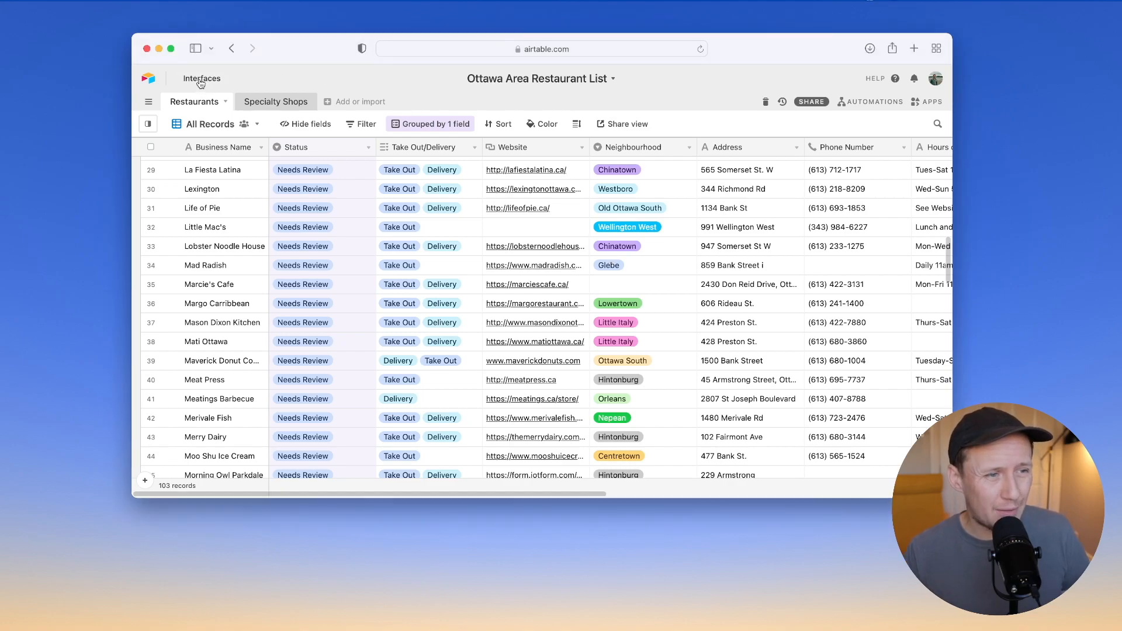
{"action": "left_click", "coordinate": [200, 80]}
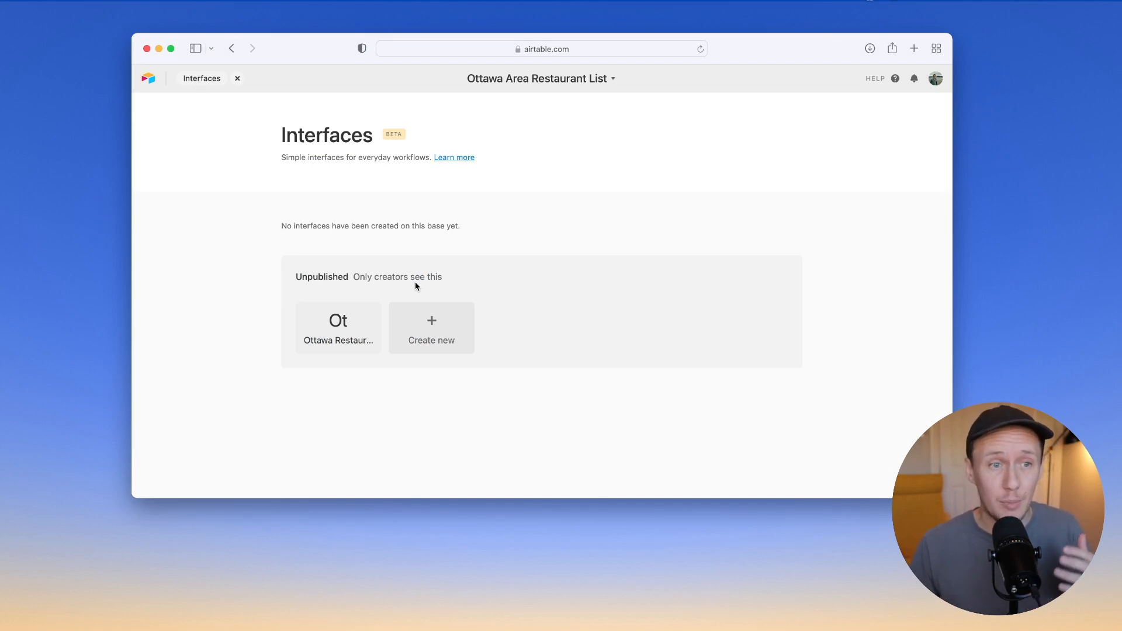
{"action": "left_click", "coordinate": [421, 322]}
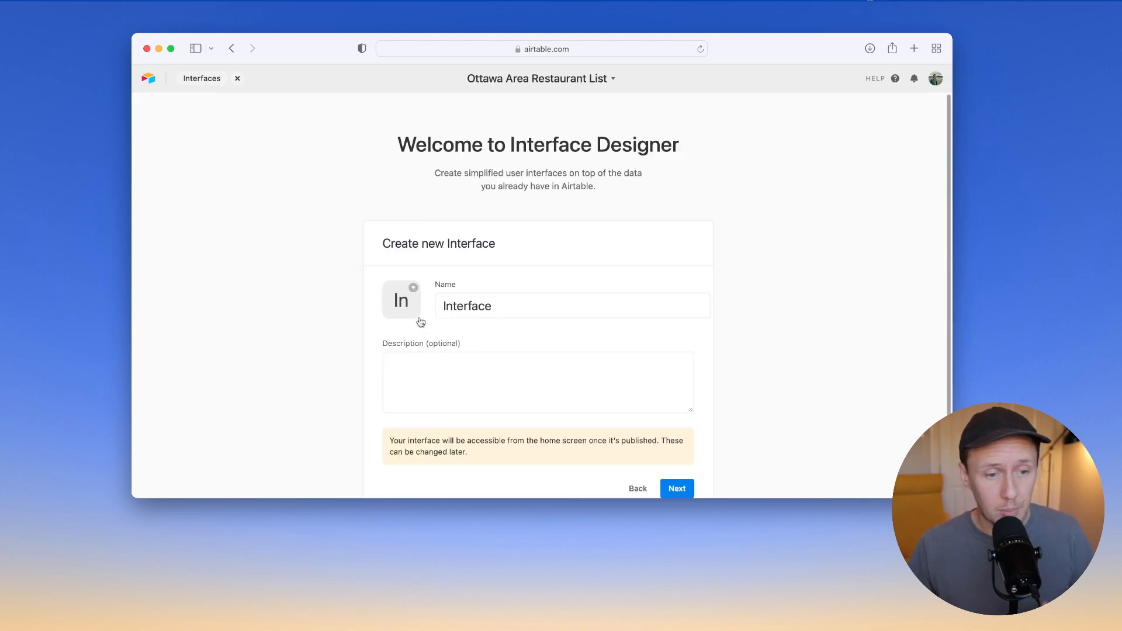
{"action": "double_click", "coordinate": [476, 302]}
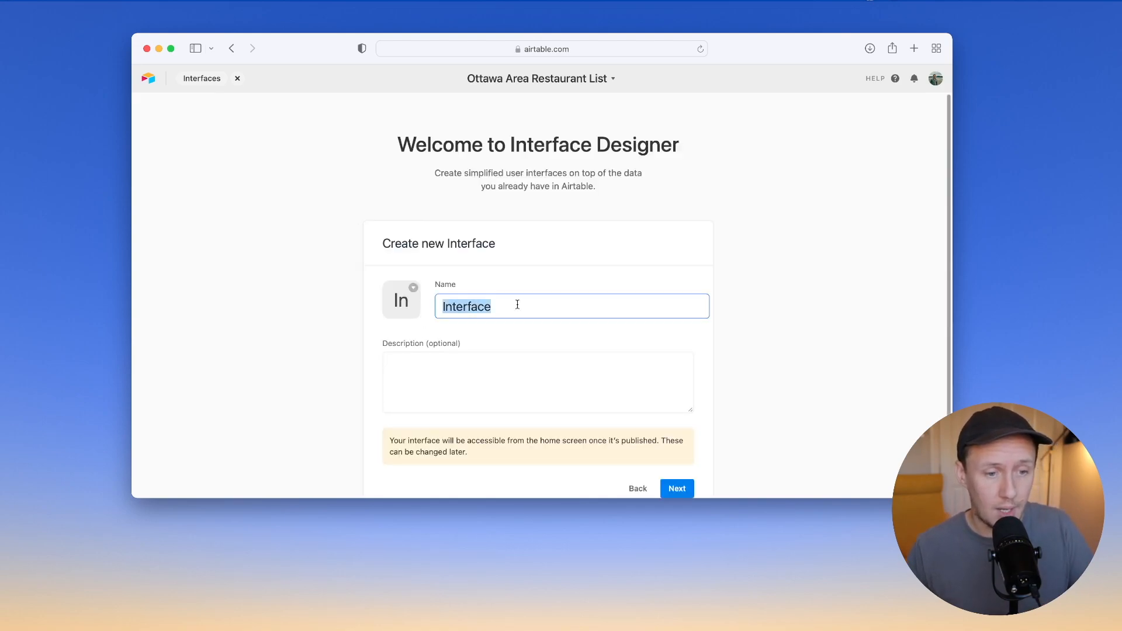
{"action": "type", "text": "N"}
{"action": "key", "text": "BackSpace"}
{"action": "type", "text": "Review"}
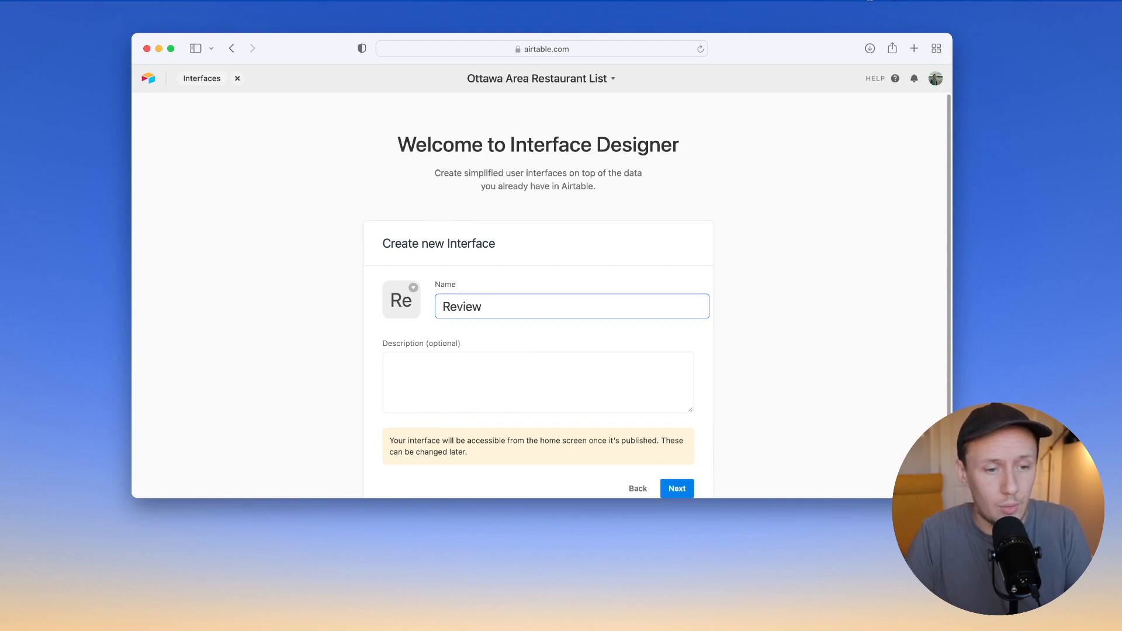
{"action": "type", "text": " Ree"}
{"action": "key", "text": "BackSpace"}
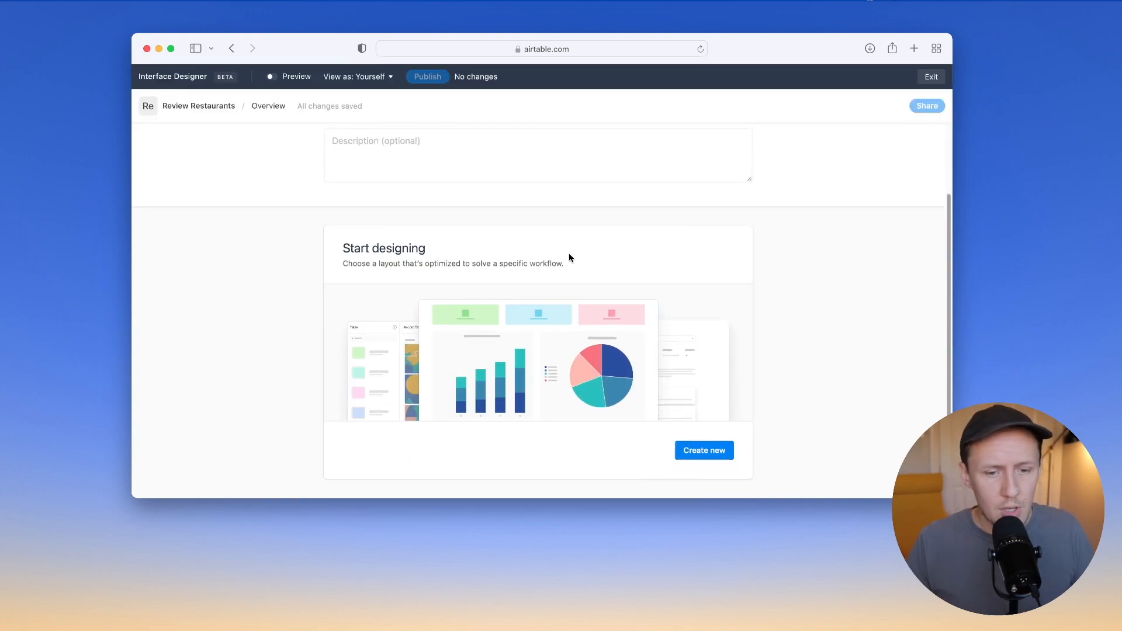
Start a new interface page, preview the Dashboard, Record summary and Blank layouts, and choose the Record review layout.
{"action": "scroll", "coordinate": [569, 258], "scroll_direction": "down", "scroll_amount": 3}
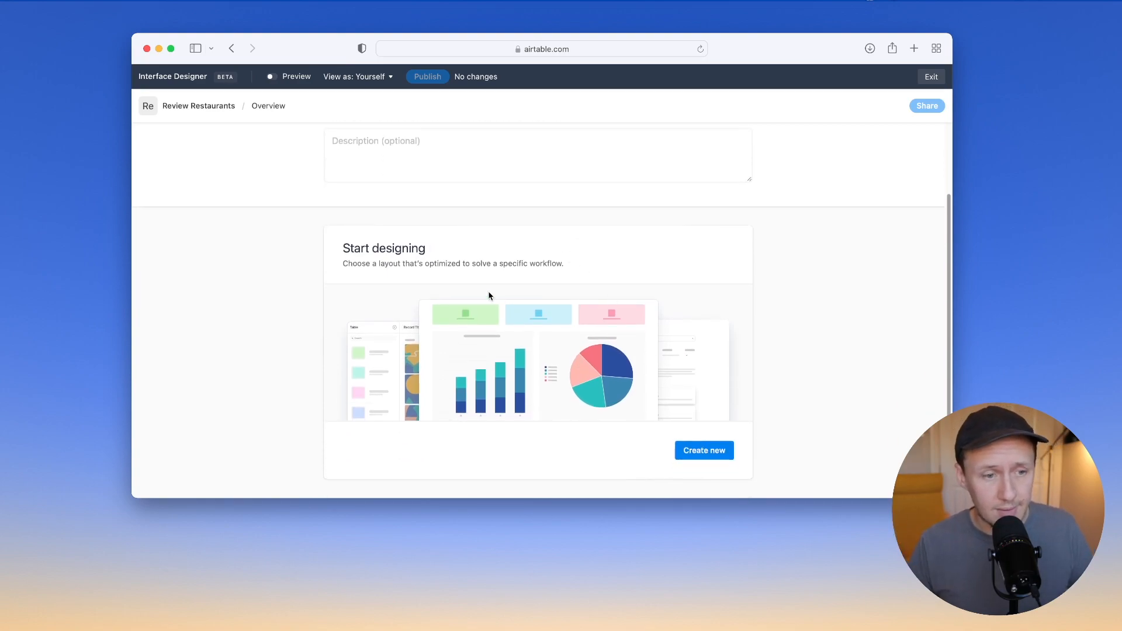
{"action": "scroll", "coordinate": [410, 223], "scroll_direction": "up", "scroll_amount": 3}
{"action": "scroll", "coordinate": [412, 230], "scroll_direction": "down", "scroll_amount": 3}
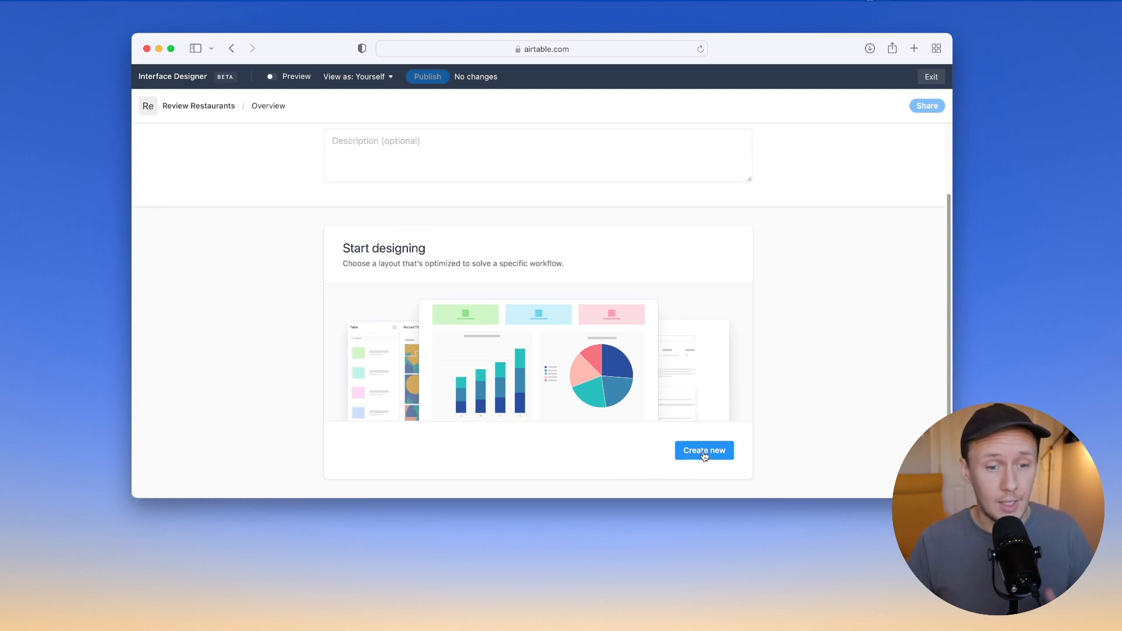
{"action": "left_click", "coordinate": [704, 452]}
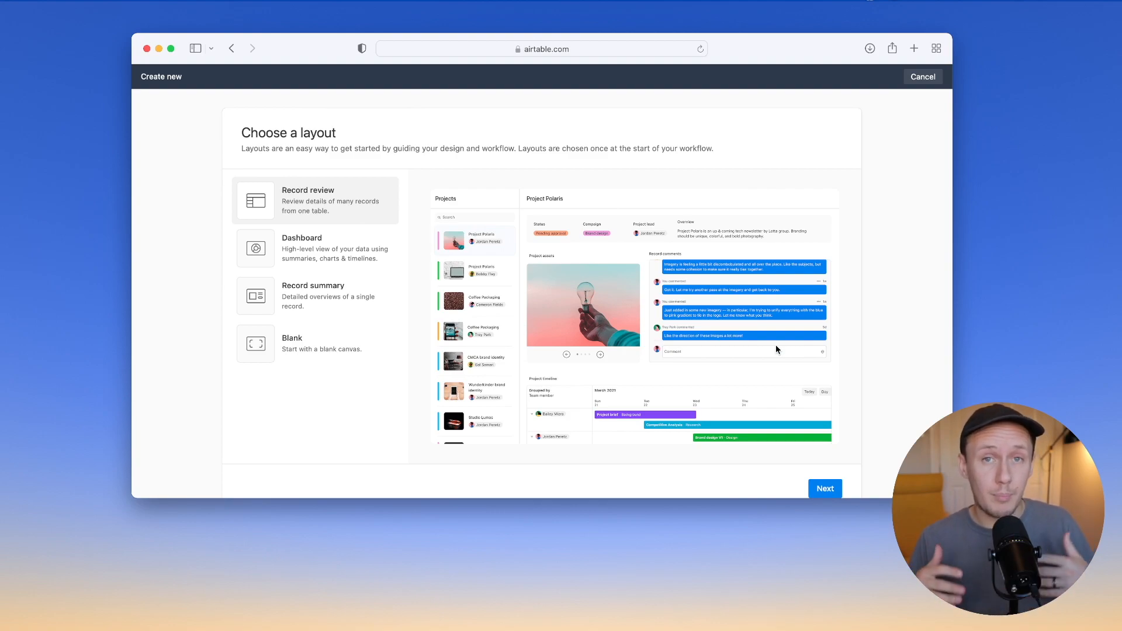
{"action": "left_click", "coordinate": [314, 259]}
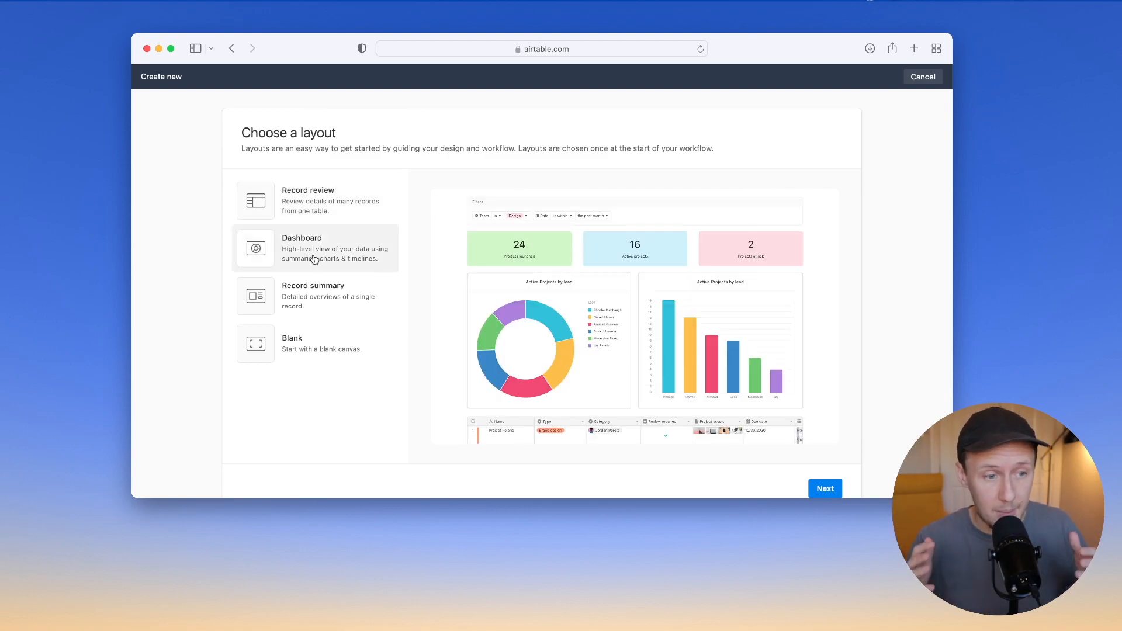
{"action": "left_click", "coordinate": [331, 316]}
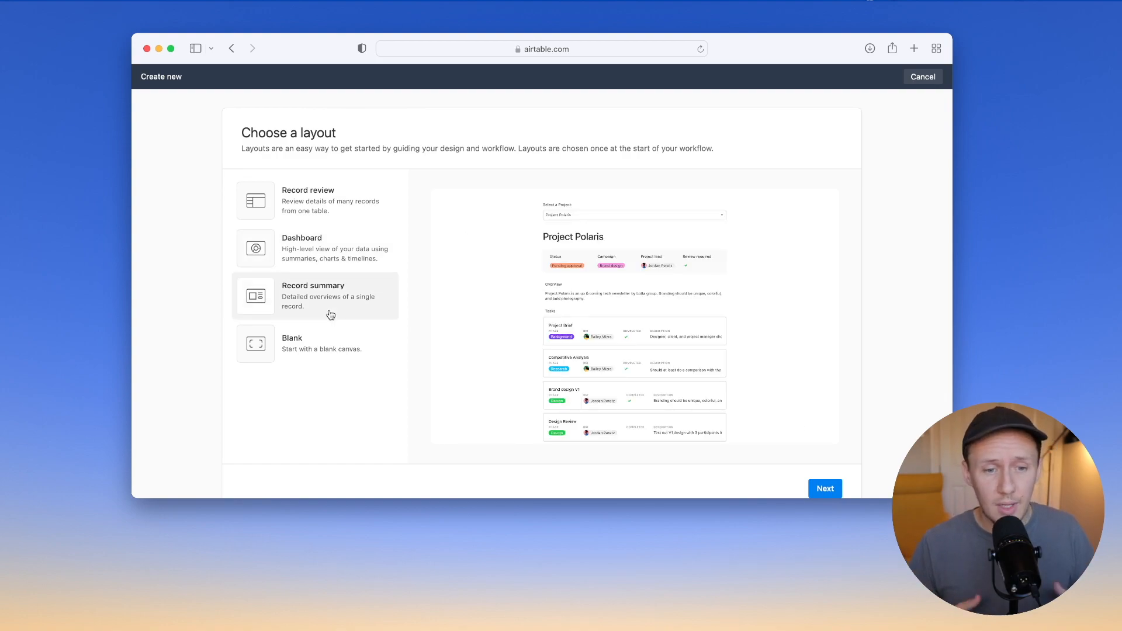
{"action": "left_click", "coordinate": [331, 342]}
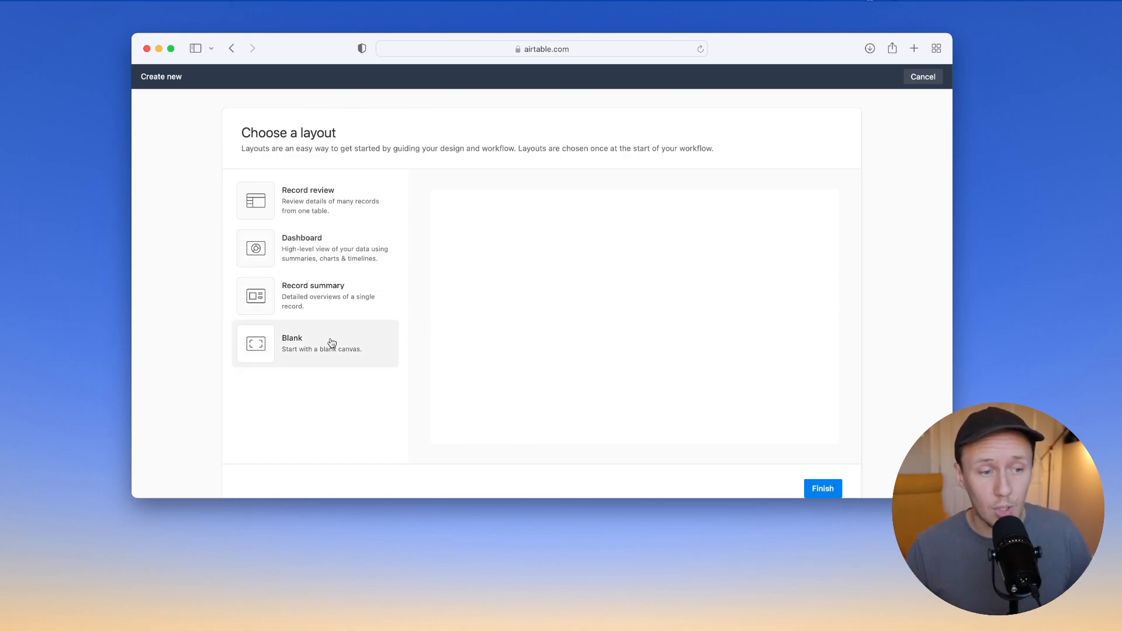
{"action": "left_click", "coordinate": [337, 196]}
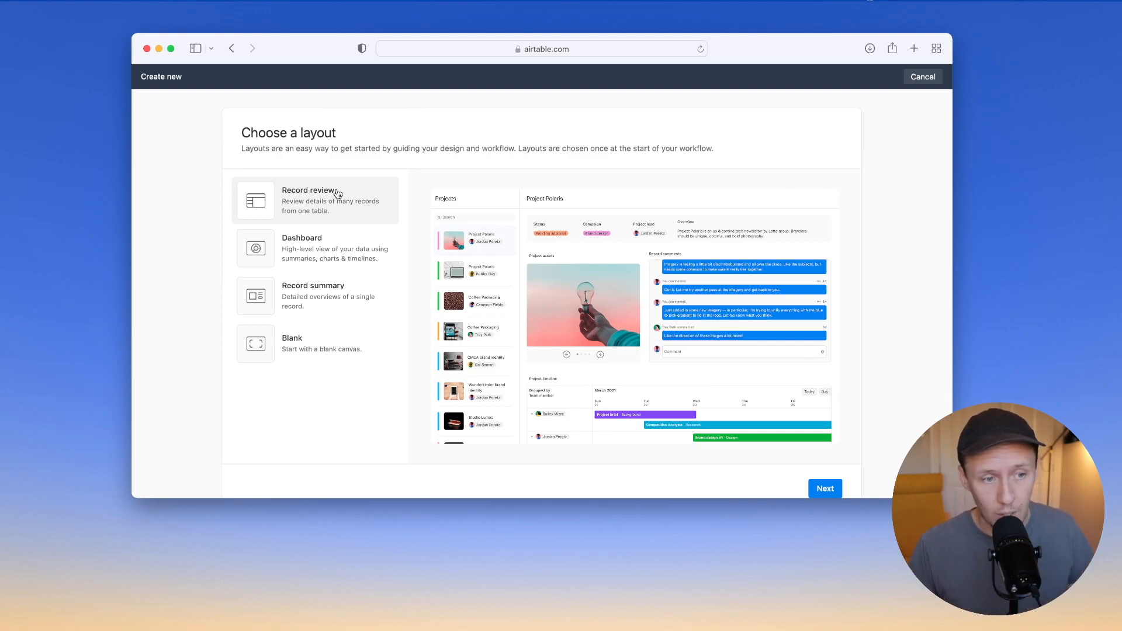
{"action": "left_click", "coordinate": [822, 490]}
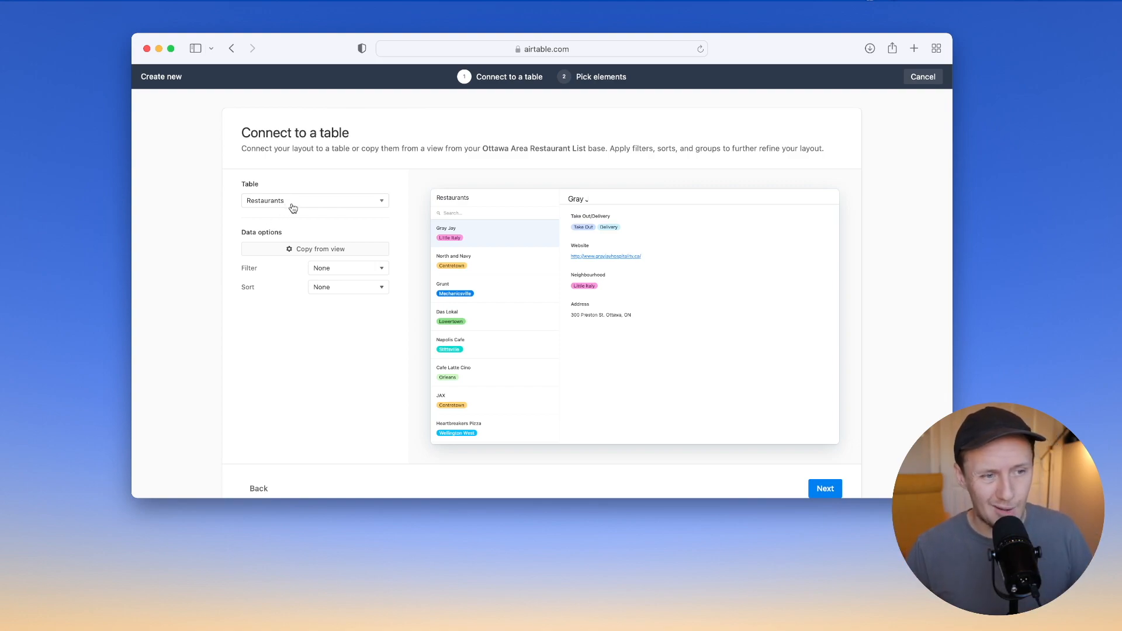
Filter the layout's Restaurants records to those where Status is Needs Review, and continue to picking elements.
{"action": "left_click", "coordinate": [351, 272]}
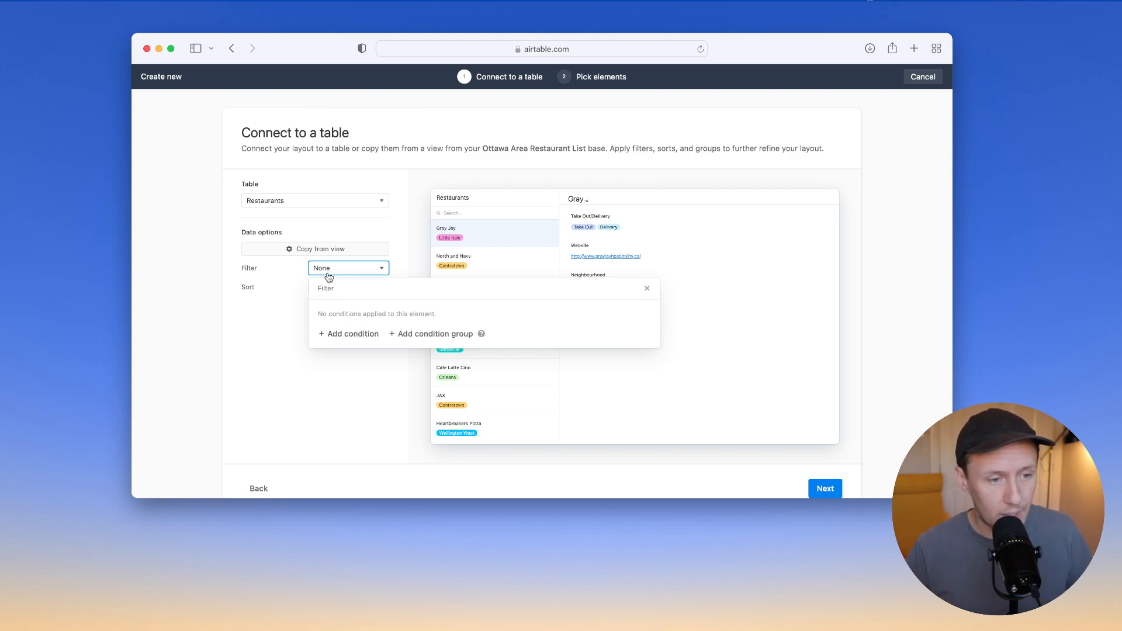
{"action": "left_click", "coordinate": [350, 333]}
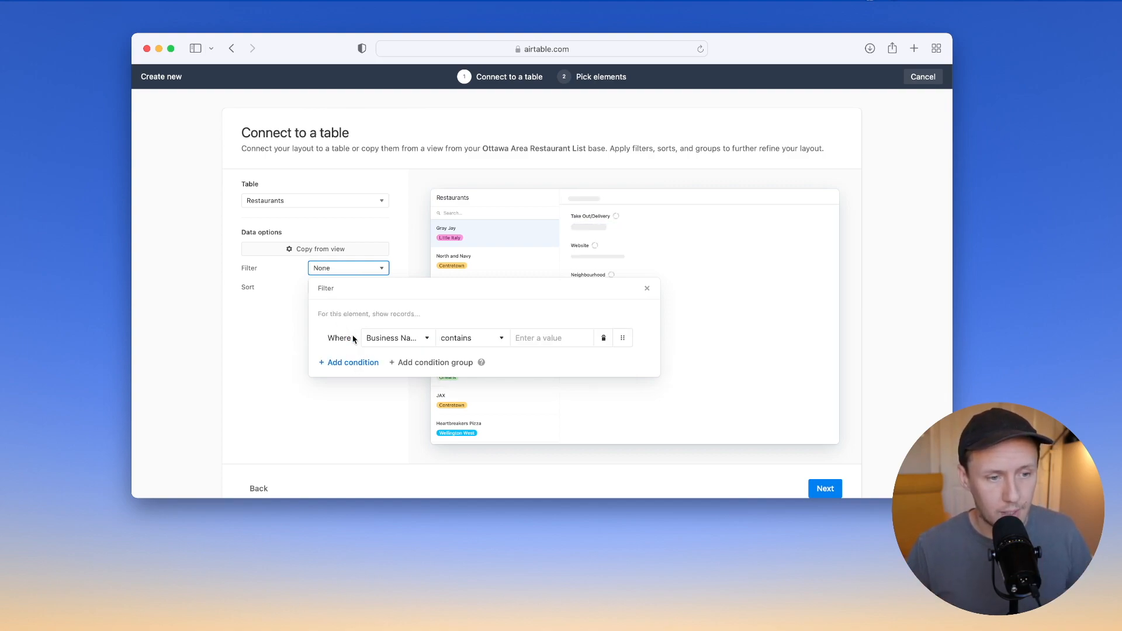
{"action": "left_click", "coordinate": [395, 339]}
{"action": "scroll", "coordinate": [401, 430], "scroll_direction": "down", "scroll_amount": 3}
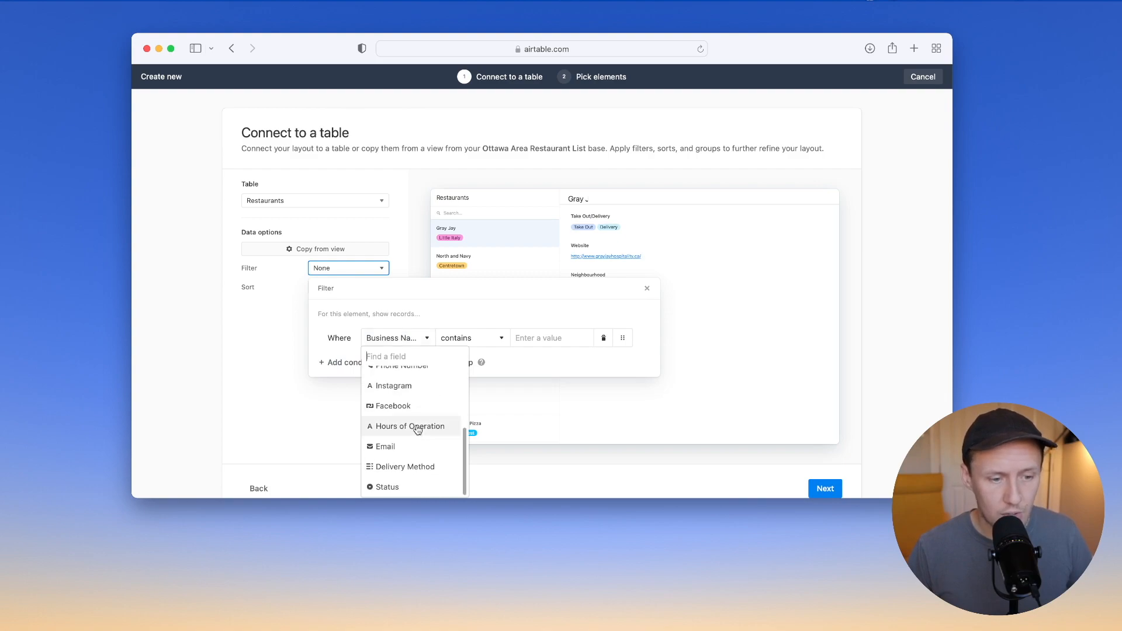
{"action": "left_click", "coordinate": [402, 491]}
{"action": "left_click", "coordinate": [558, 338]}
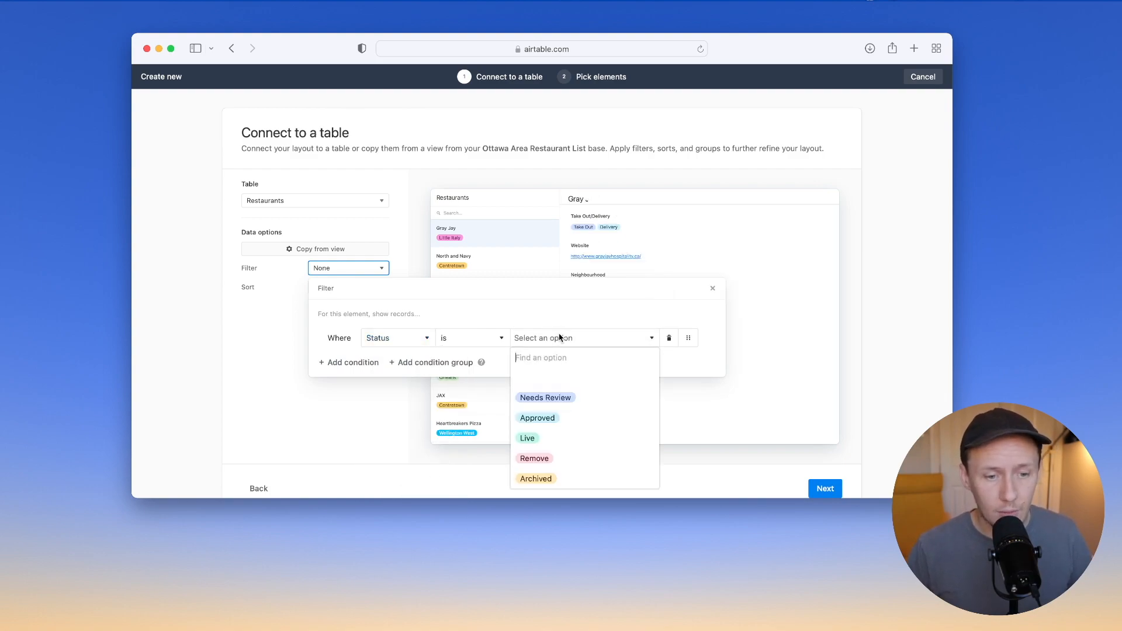
{"action": "left_click", "coordinate": [555, 399]}
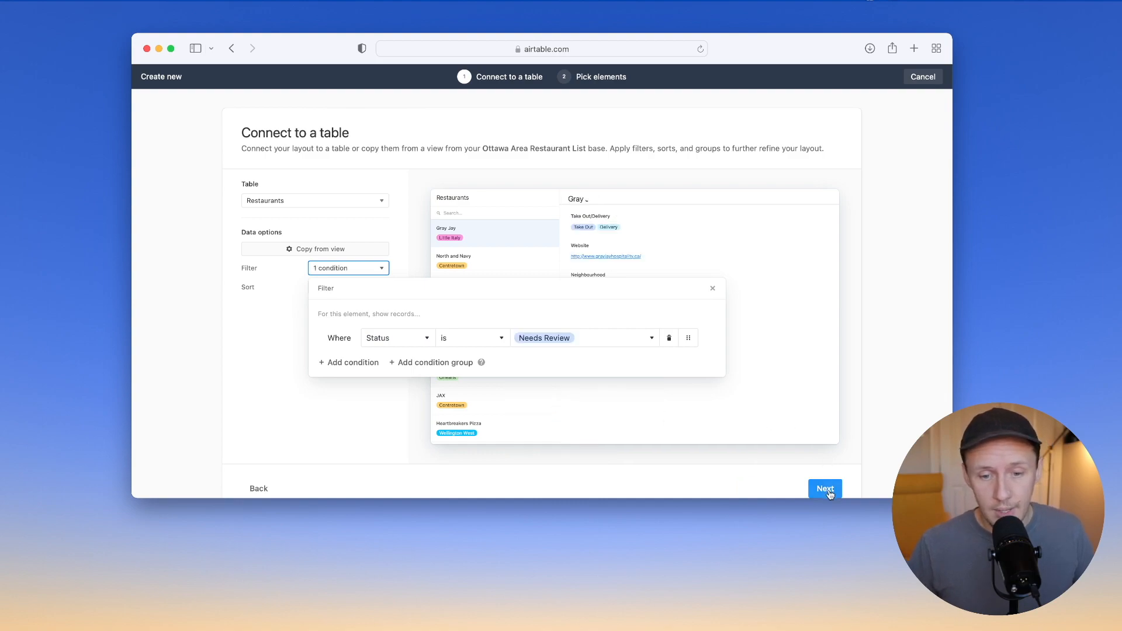
{"action": "left_click", "coordinate": [714, 287]}
{"action": "scroll", "coordinate": [796, 393], "scroll_direction": "down", "scroll_amount": 2}
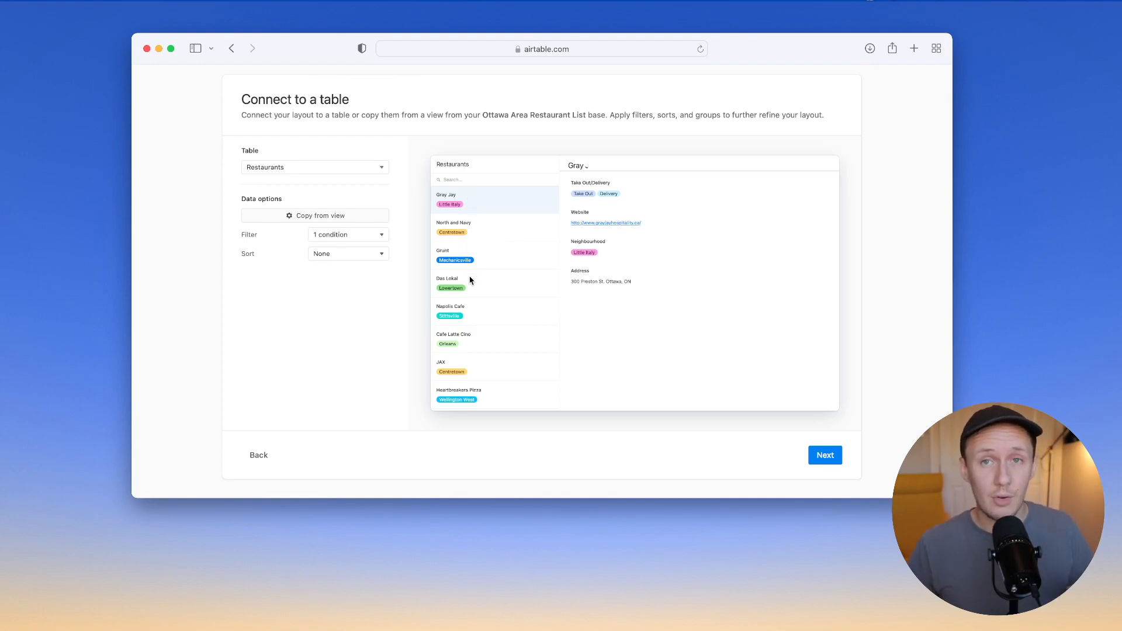
{"action": "left_click", "coordinate": [826, 456]}
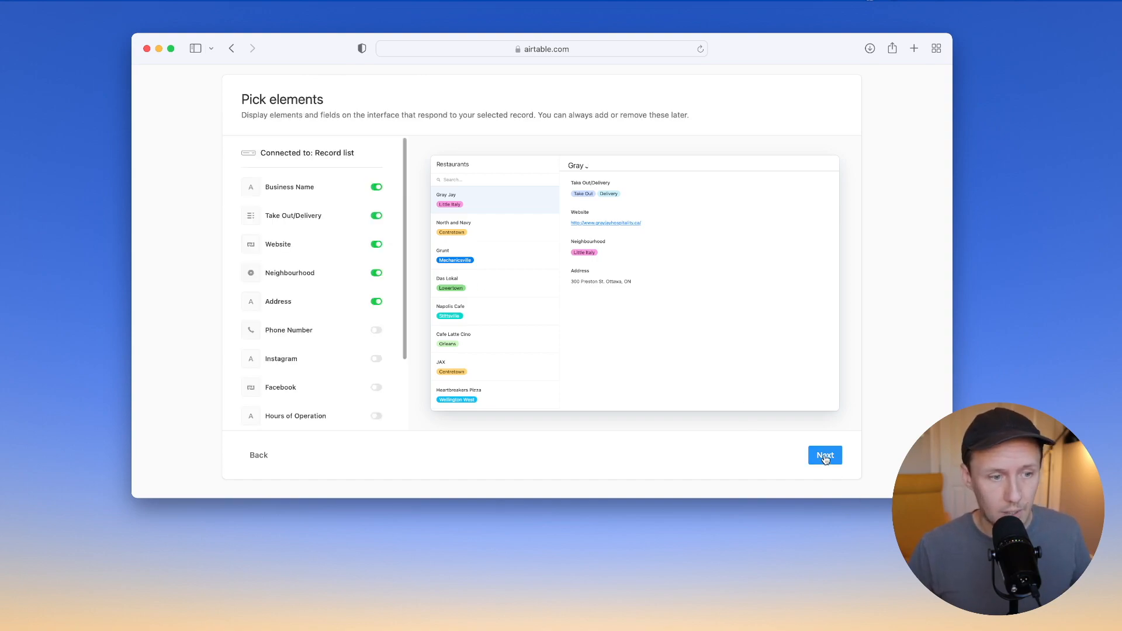
Enable the Delivery Method and Status fields among the elements displayed for each record.
{"action": "scroll", "coordinate": [300, 300], "scroll_direction": "down", "scroll_amount": 1}
{"action": "scroll", "coordinate": [300, 300], "scroll_direction": "down", "scroll_amount": 1}
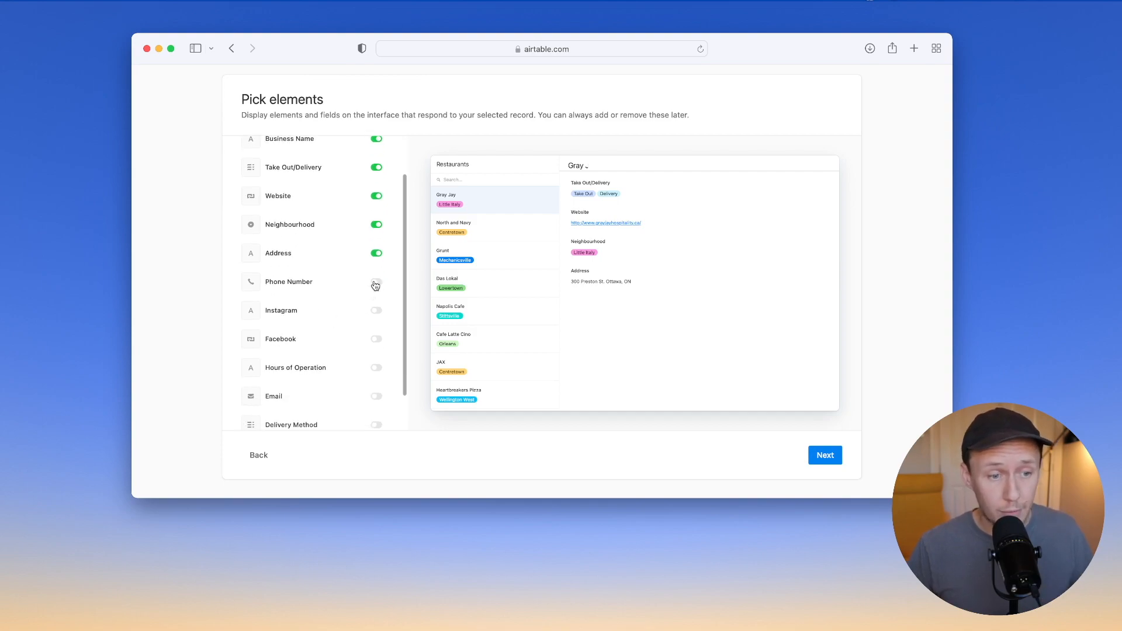
{"action": "scroll", "coordinate": [376, 285], "scroll_direction": "down", "scroll_amount": 1}
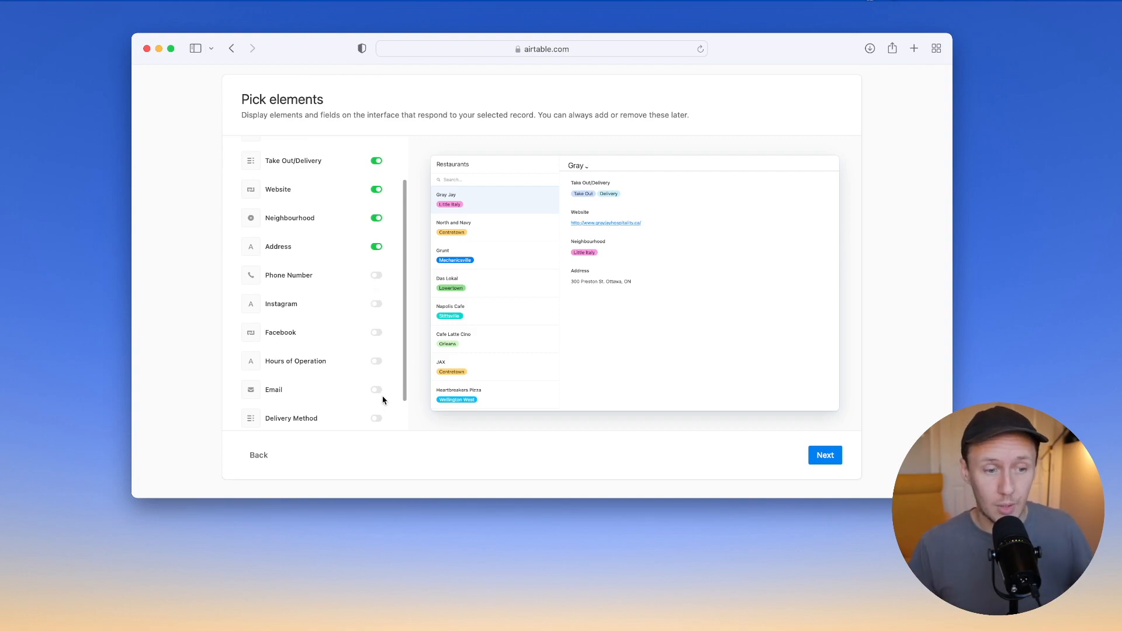
{"action": "scroll", "coordinate": [377, 309], "scroll_direction": "up", "scroll_amount": 5}
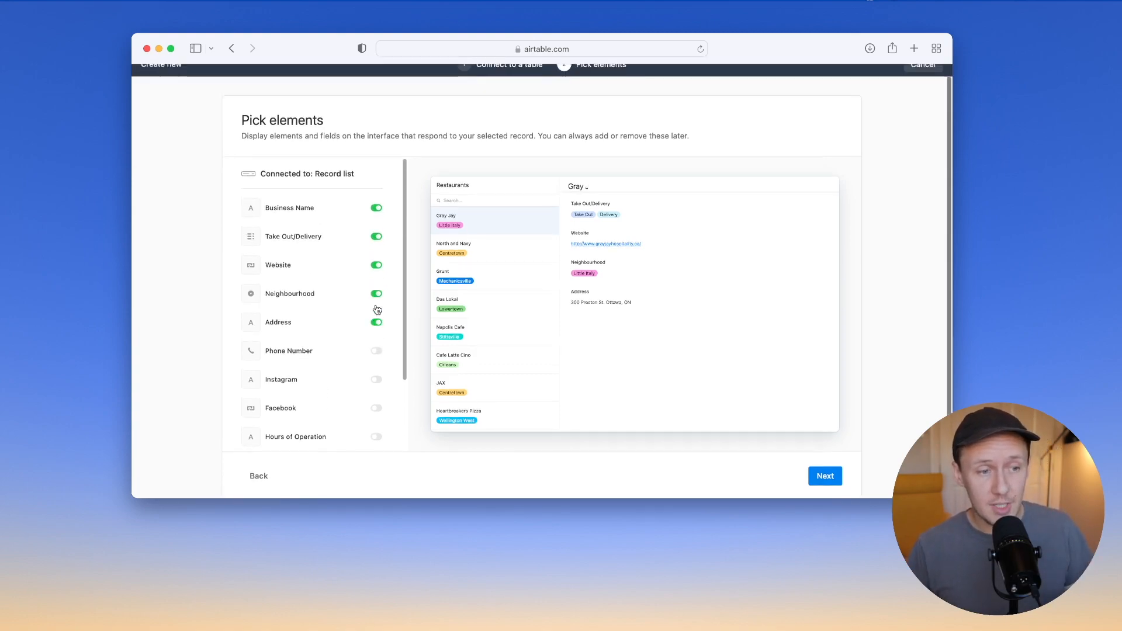
{"action": "scroll", "coordinate": [318, 283], "scroll_direction": "down", "scroll_amount": 3}
{"action": "scroll", "coordinate": [319, 367], "scroll_direction": "down", "scroll_amount": 1}
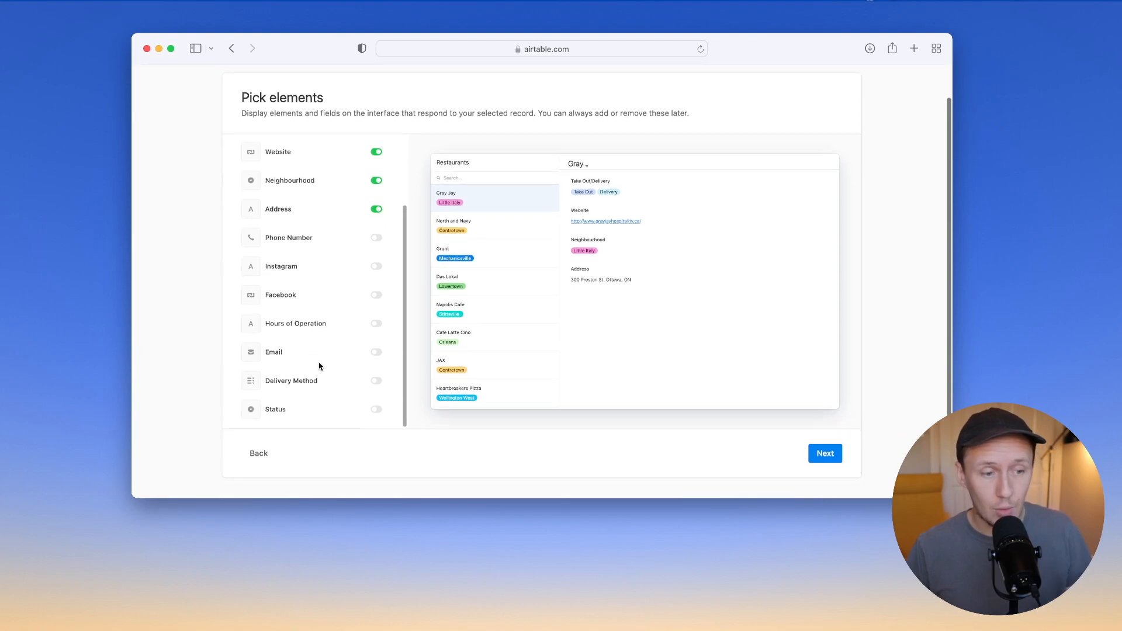
{"action": "left_click", "coordinate": [376, 383]}
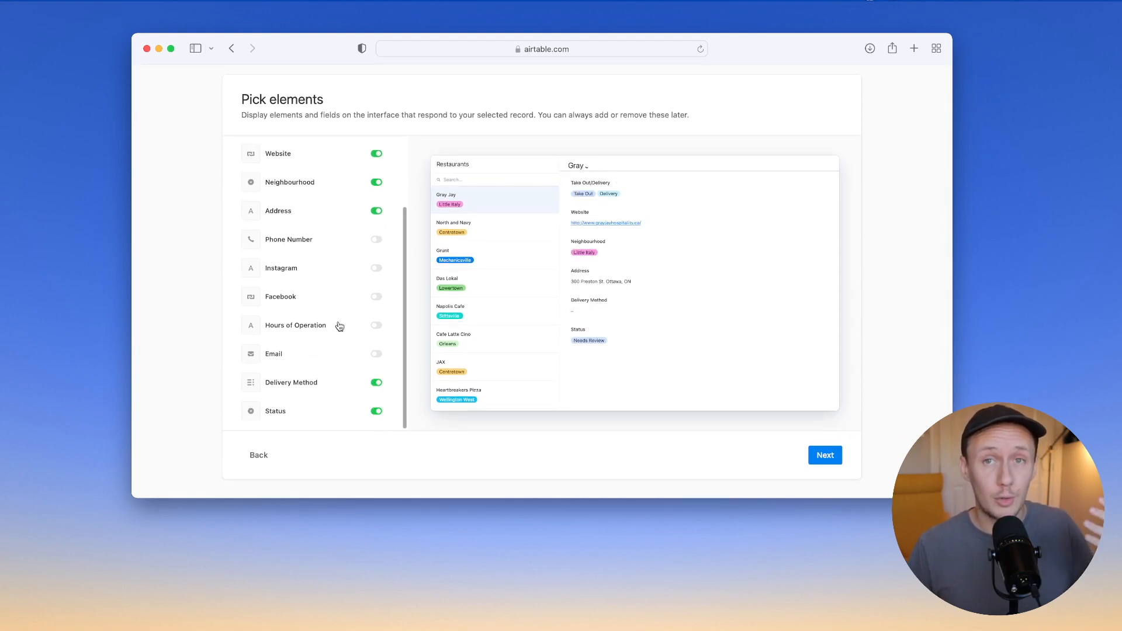
Name the page In Review and finish creating it.
{"action": "left_click", "coordinate": [821, 462]}
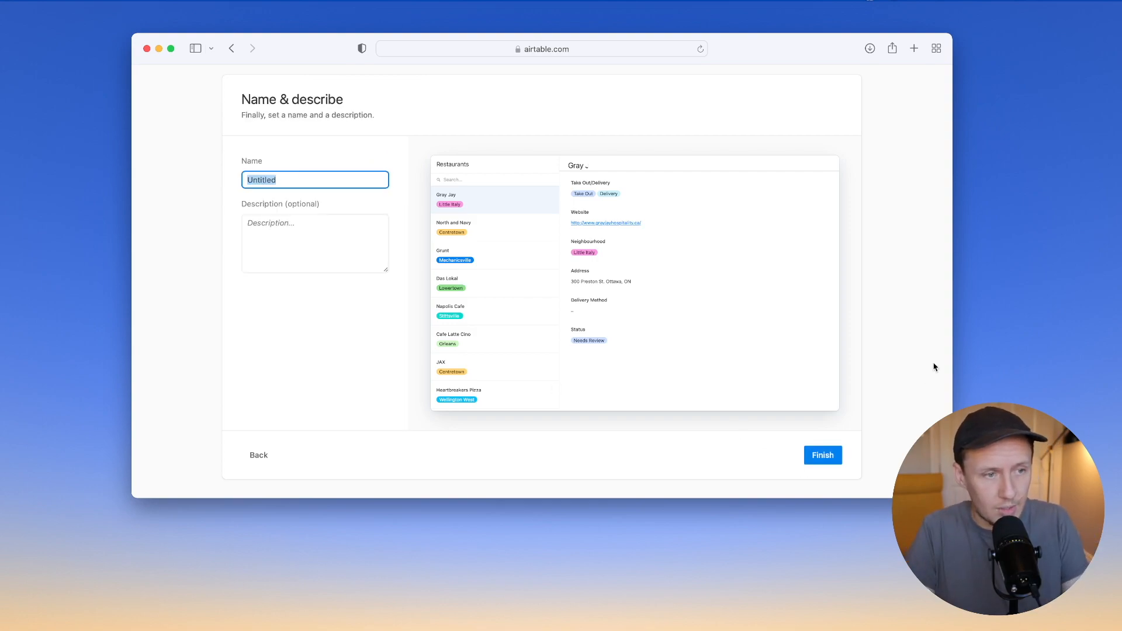
{"action": "type", "text": "In Review"}
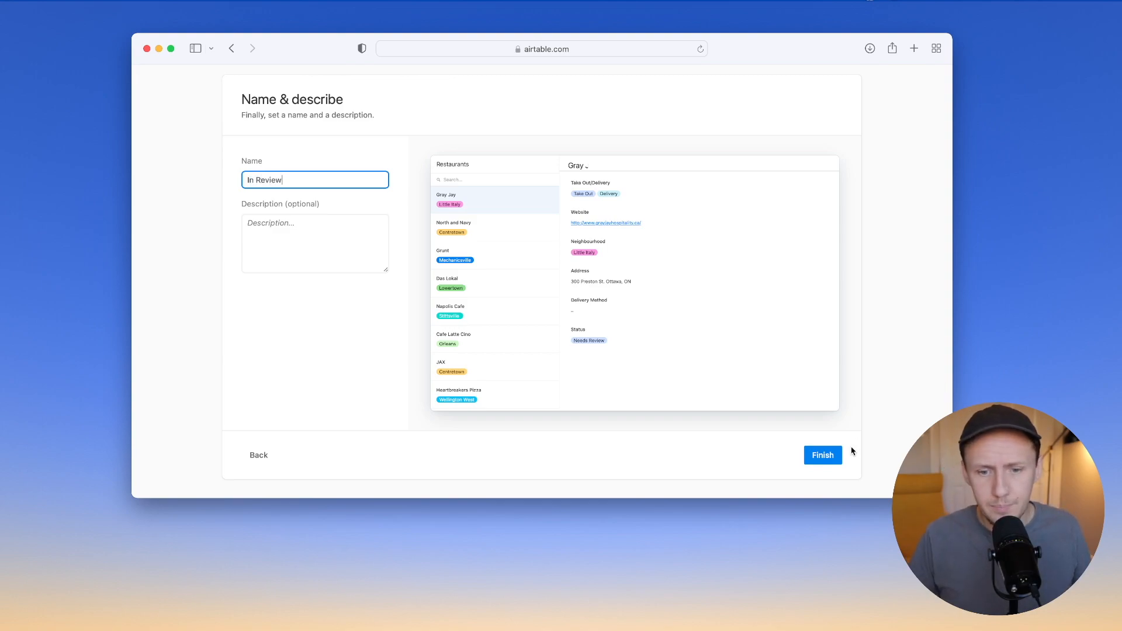
{"action": "left_click", "coordinate": [829, 459]}
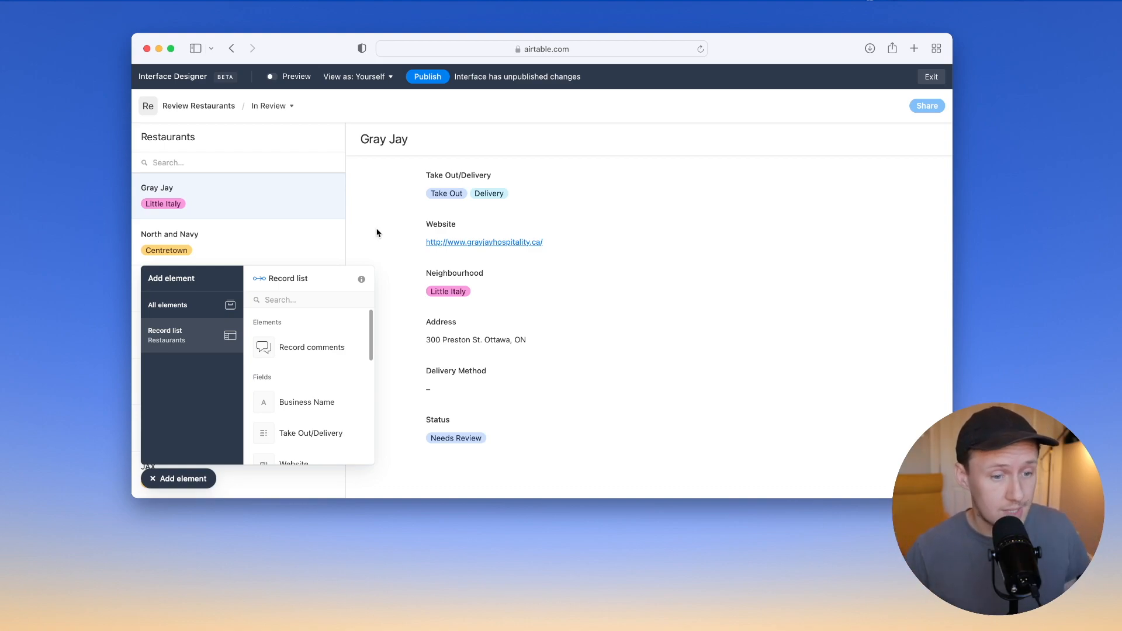
Move the Status field above all other record fields and the Take Out/Delivery field below Delivery Method.
{"action": "left_click", "coordinate": [506, 415]}
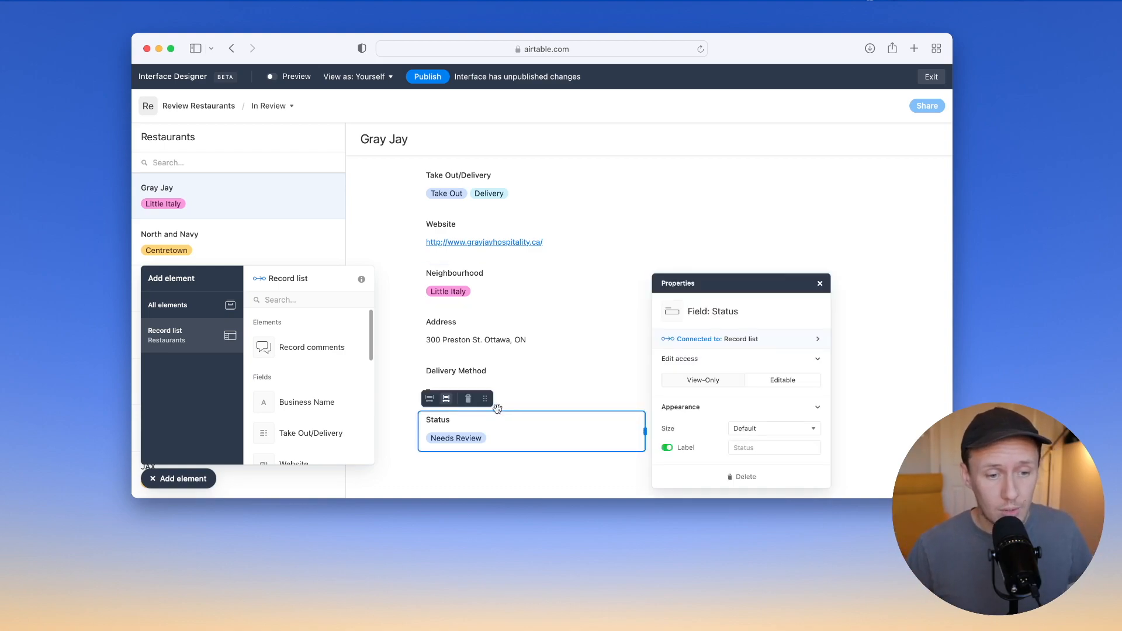
{"action": "left_click_drag", "start_coordinate": [485, 401], "coordinate": [464, 179]}
{"action": "left_click", "coordinate": [618, 227]}
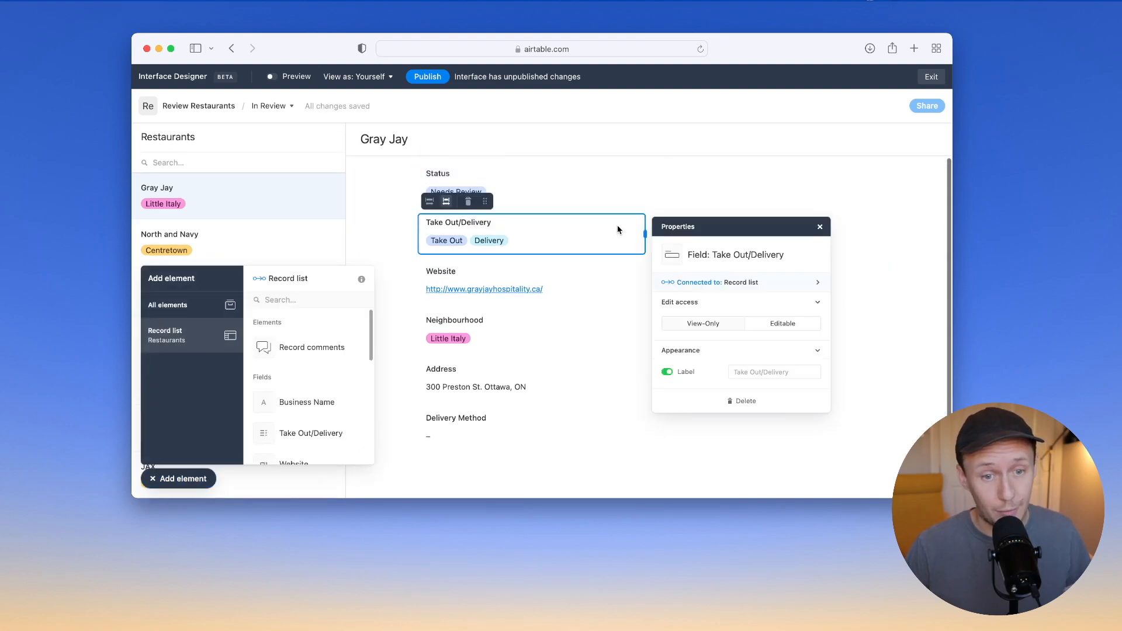
{"action": "left_click_drag", "start_coordinate": [488, 202], "coordinate": [458, 433]}
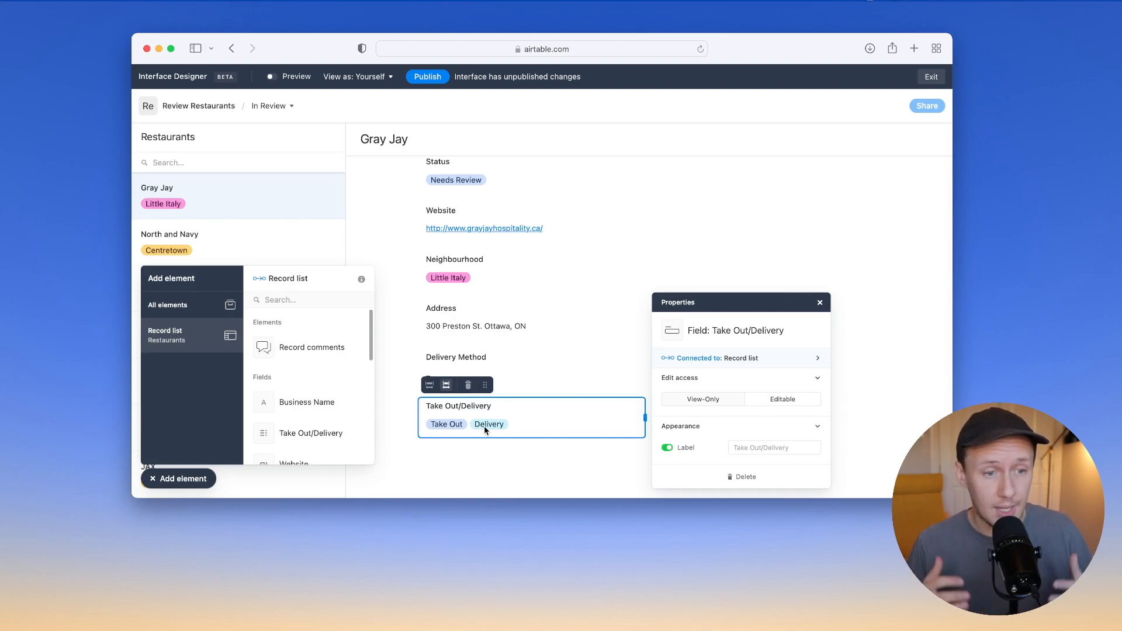
Make the Status field editable on the In Review page and try its dropdown in preview mode.
{"action": "left_click", "coordinate": [537, 167]}
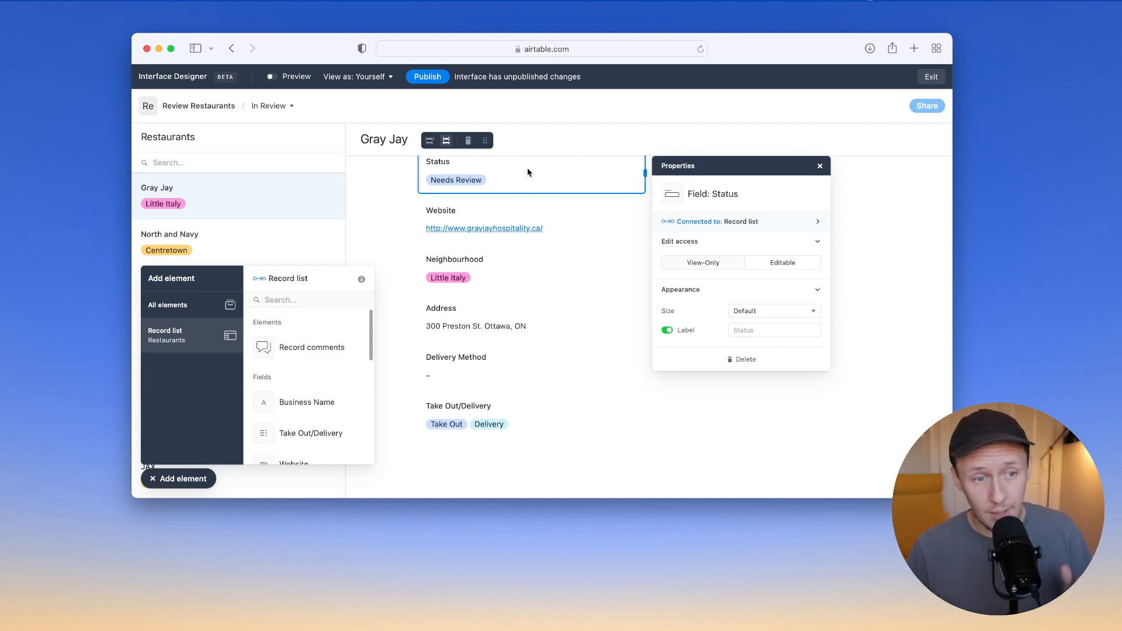
{"action": "scroll", "coordinate": [373, 215], "scroll_direction": "up", "scroll_amount": 1}
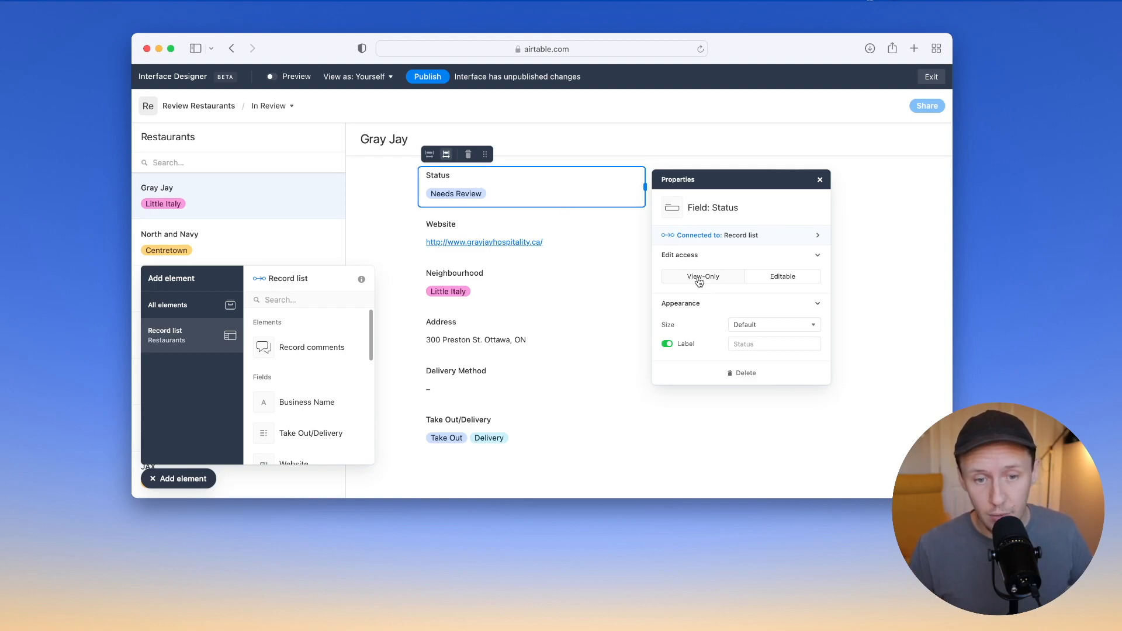
{"action": "left_click", "coordinate": [788, 283]}
{"action": "left_click", "coordinate": [377, 170]}
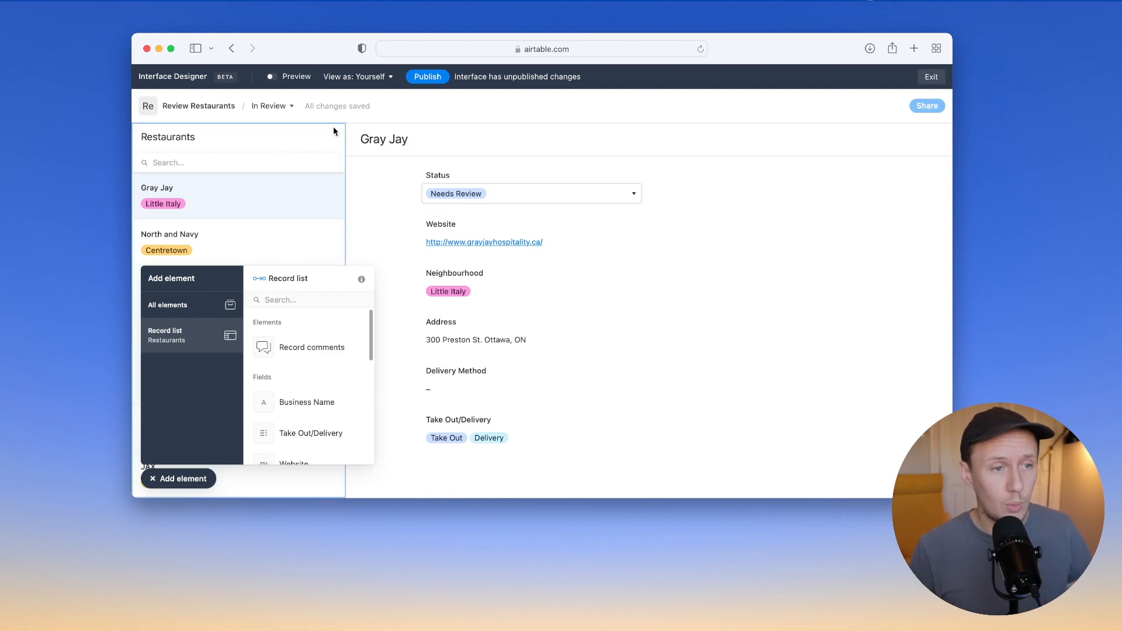
{"action": "left_click", "coordinate": [271, 77]}
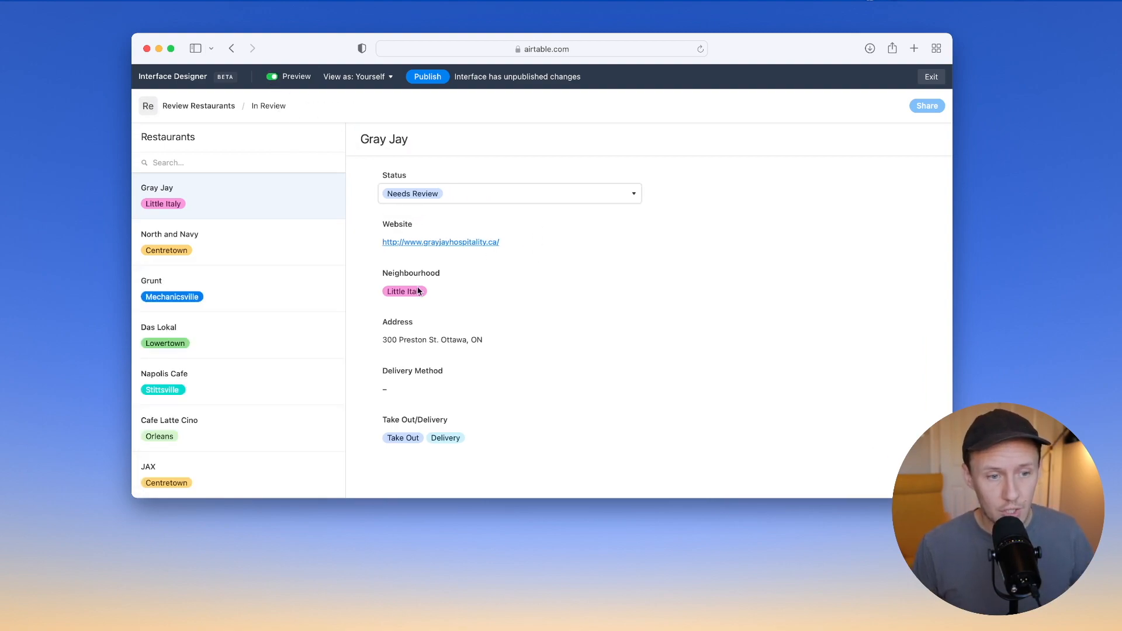
{"action": "left_click", "coordinate": [477, 200]}
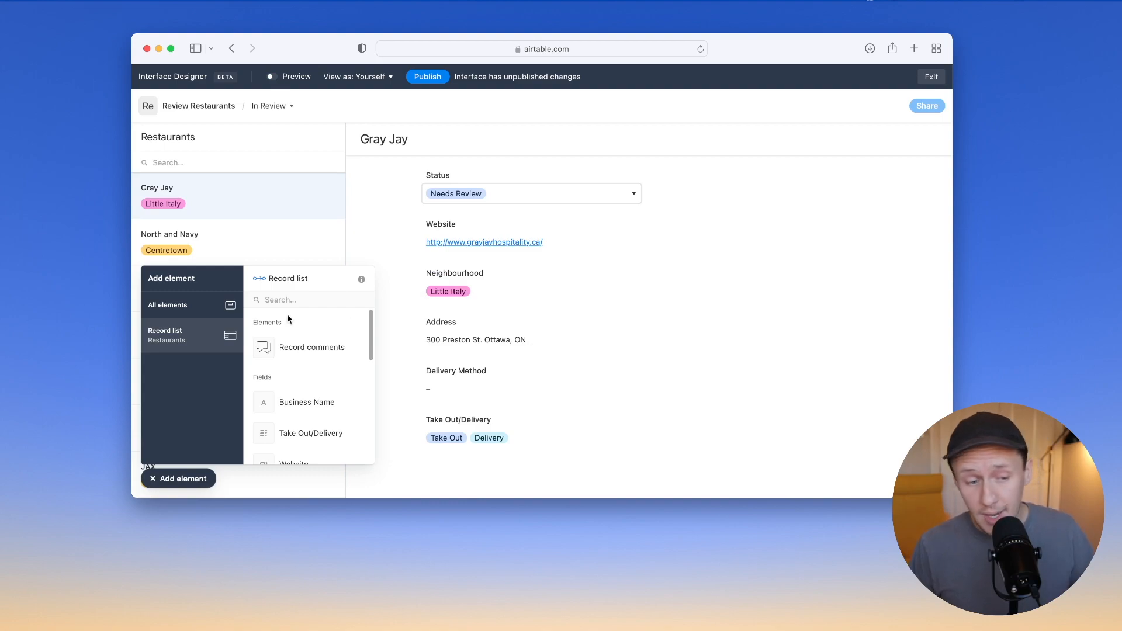
Add a Number element above the Status field on the record page.
{"action": "left_click", "coordinate": [187, 312]}
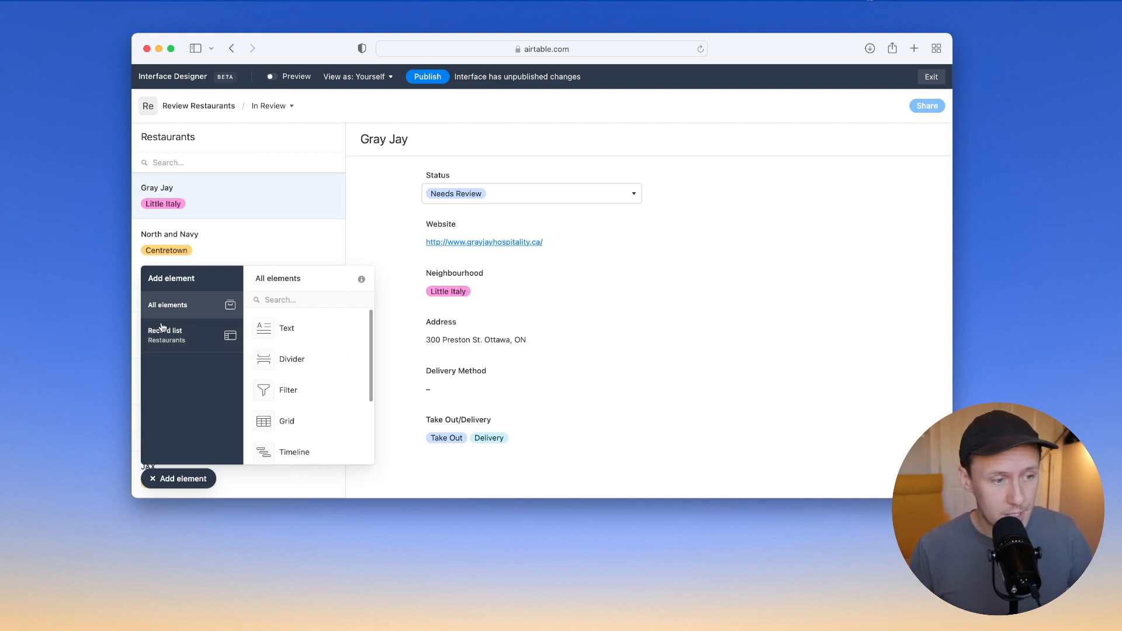
{"action": "scroll", "coordinate": [309, 419], "scroll_direction": "down", "scroll_amount": 3}
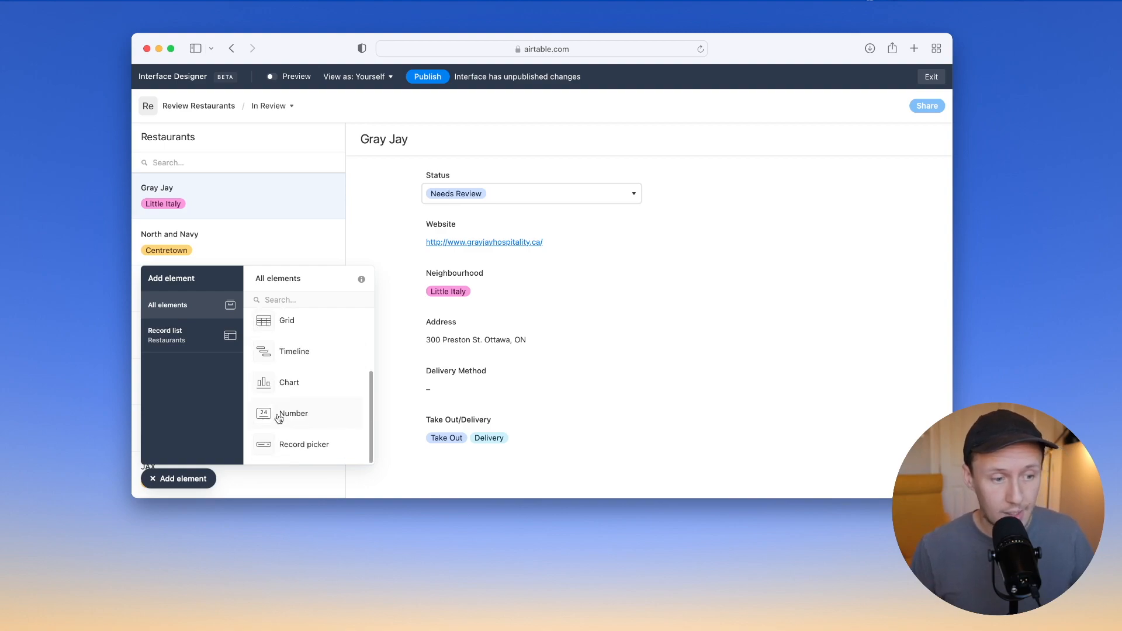
{"action": "left_click_drag", "start_coordinate": [266, 419], "coordinate": [463, 166]}
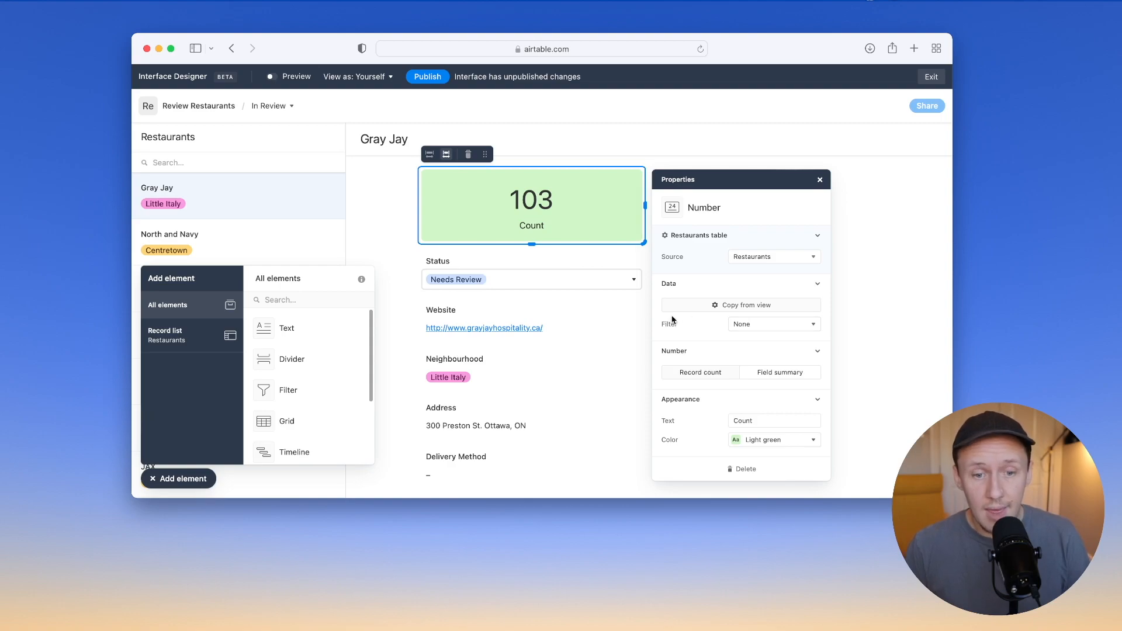
Filter the Number element to count only records where Status is Needs Review.
{"action": "left_click", "coordinate": [752, 332]}
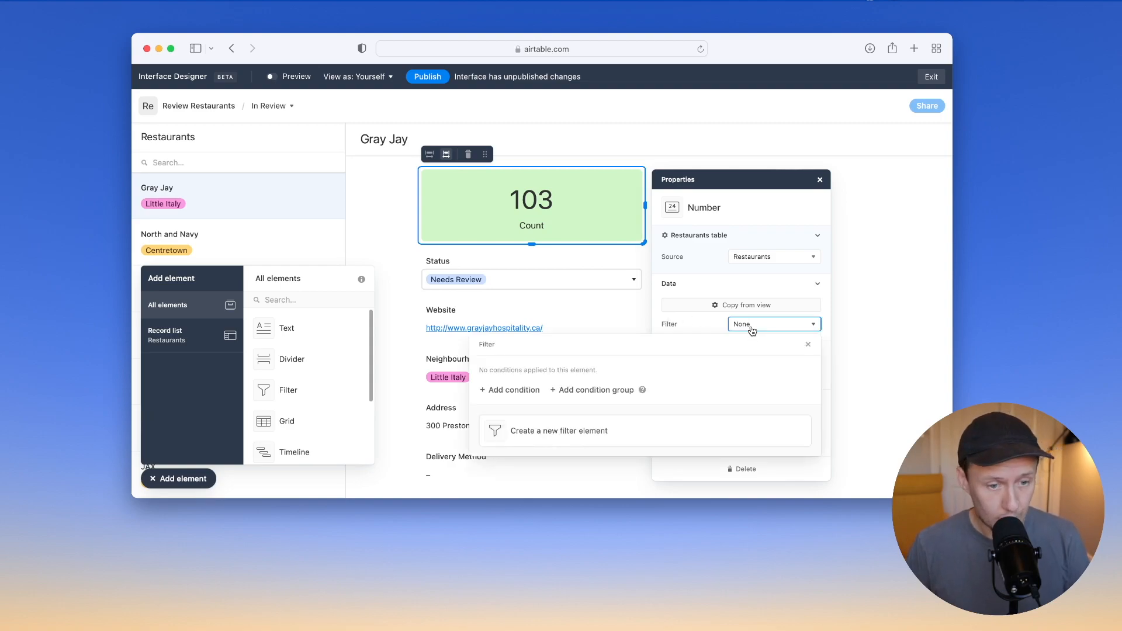
{"action": "left_click", "coordinate": [514, 390]}
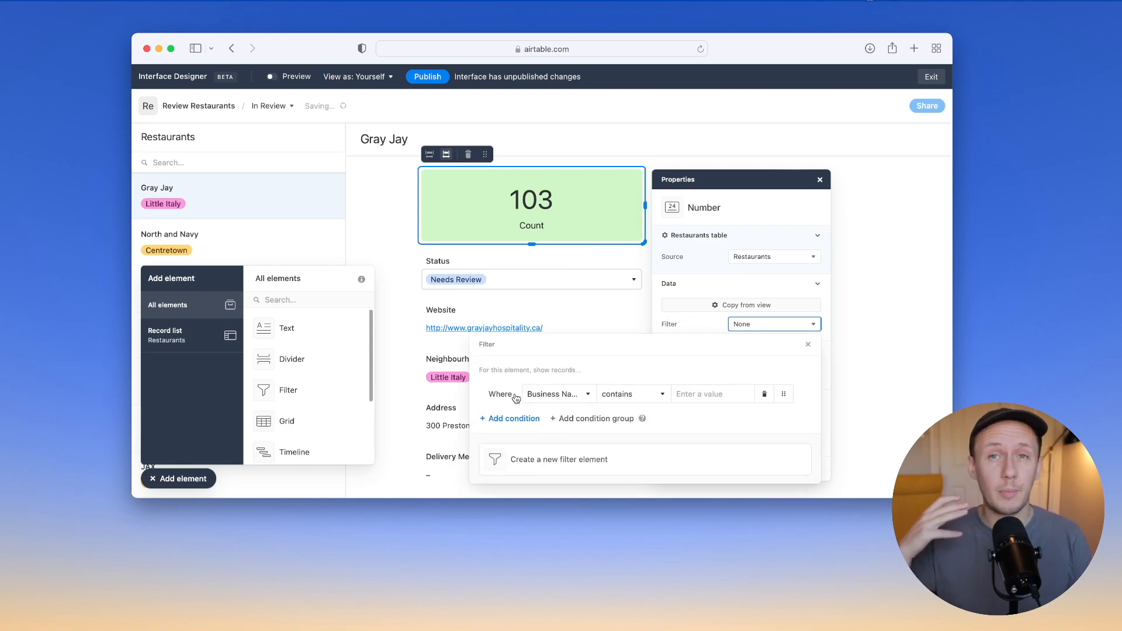
{"action": "left_click", "coordinate": [534, 394]}
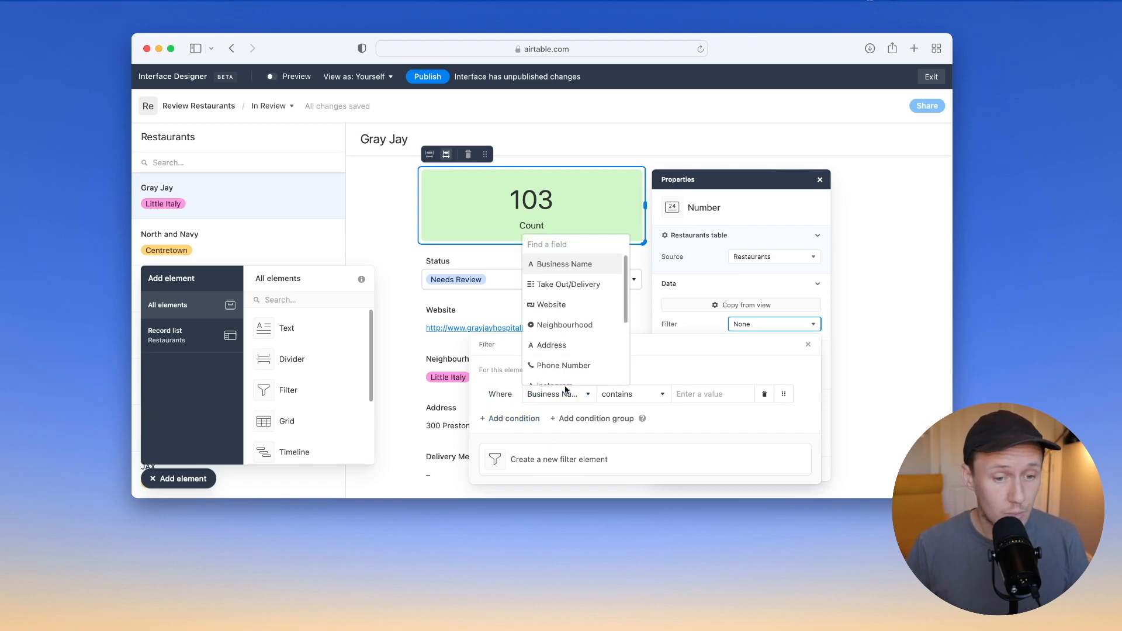
{"action": "scroll", "coordinate": [554, 376], "scroll_direction": "down", "scroll_amount": 5}
{"action": "left_click", "coordinate": [550, 376]}
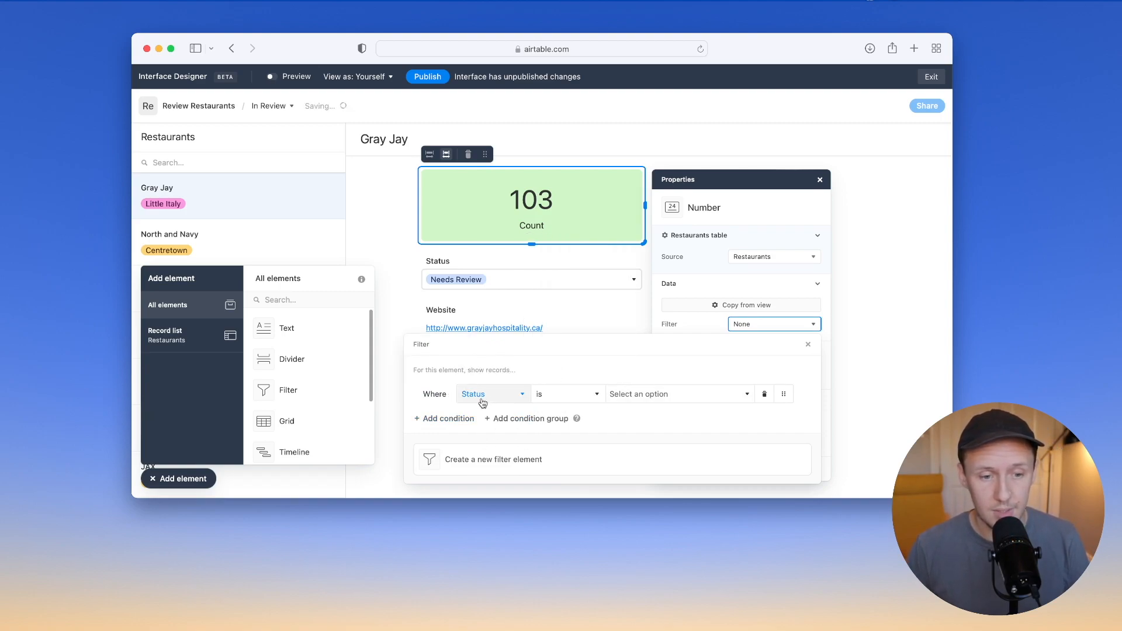
{"action": "left_click", "coordinate": [674, 400]}
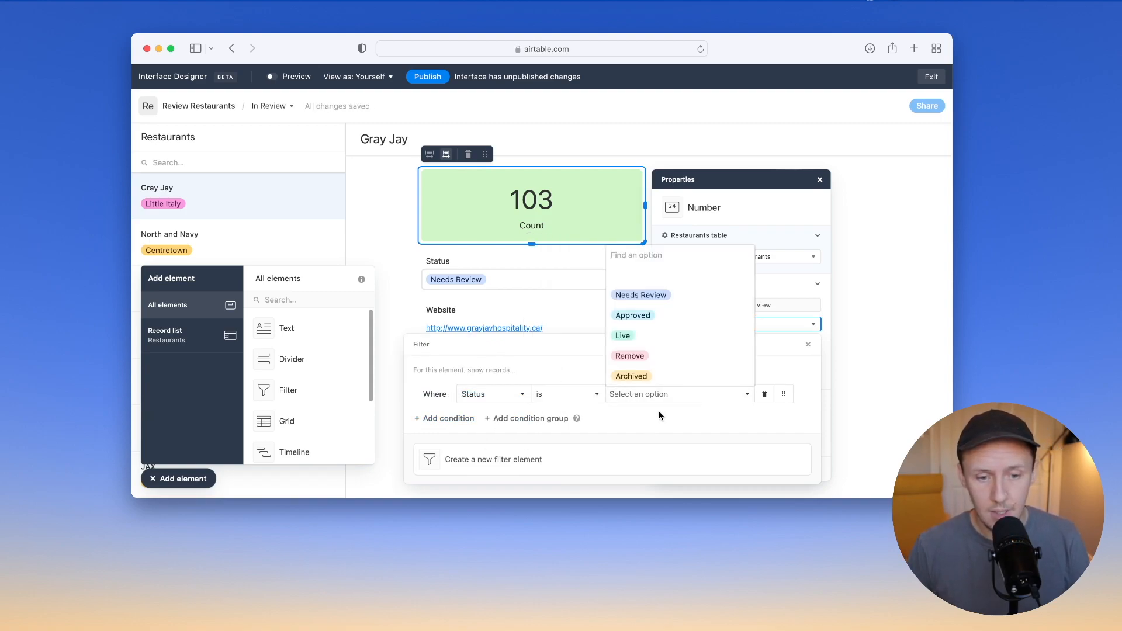
{"action": "left_click", "coordinate": [661, 298]}
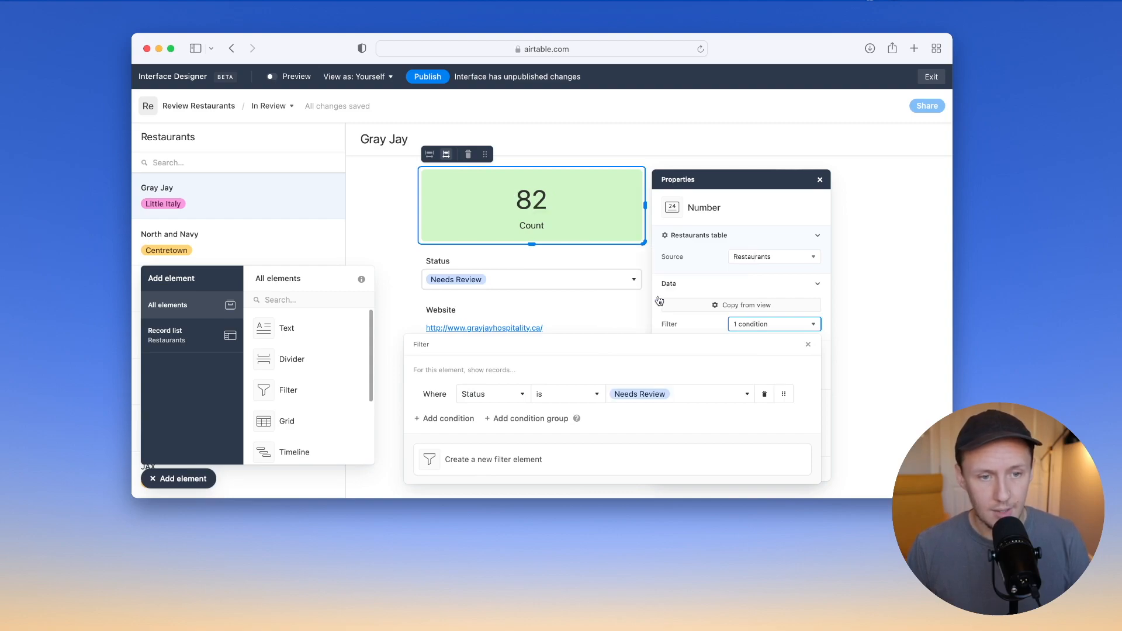
{"action": "left_click", "coordinate": [809, 346]}
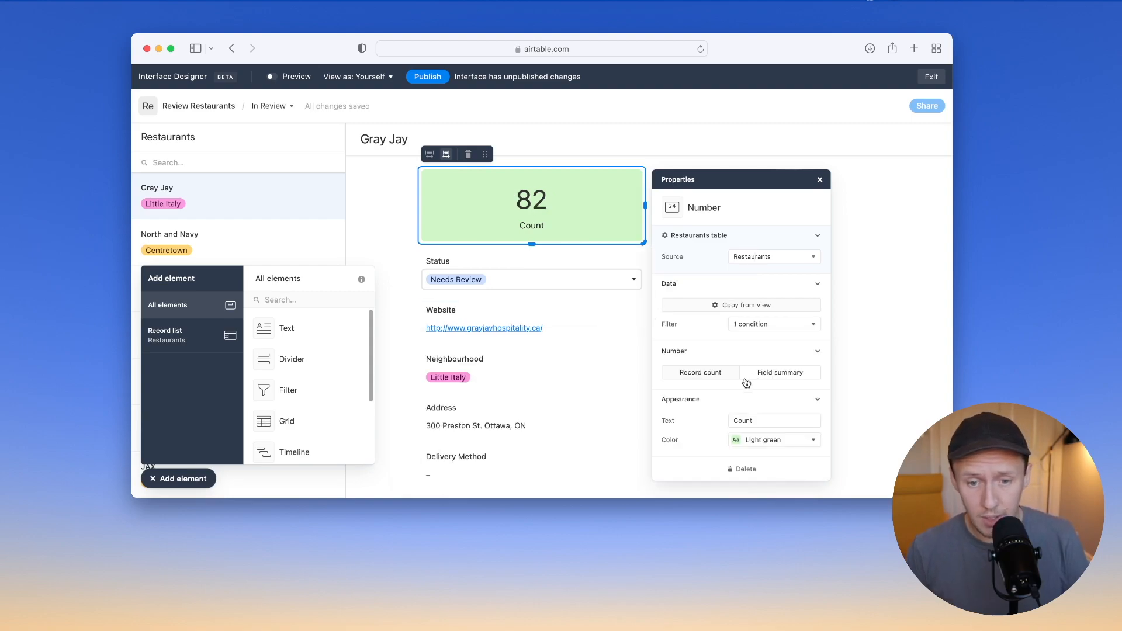
Label the Number element In Review, color it Light blue, and close its properties.
{"action": "double_click", "coordinate": [743, 421]}
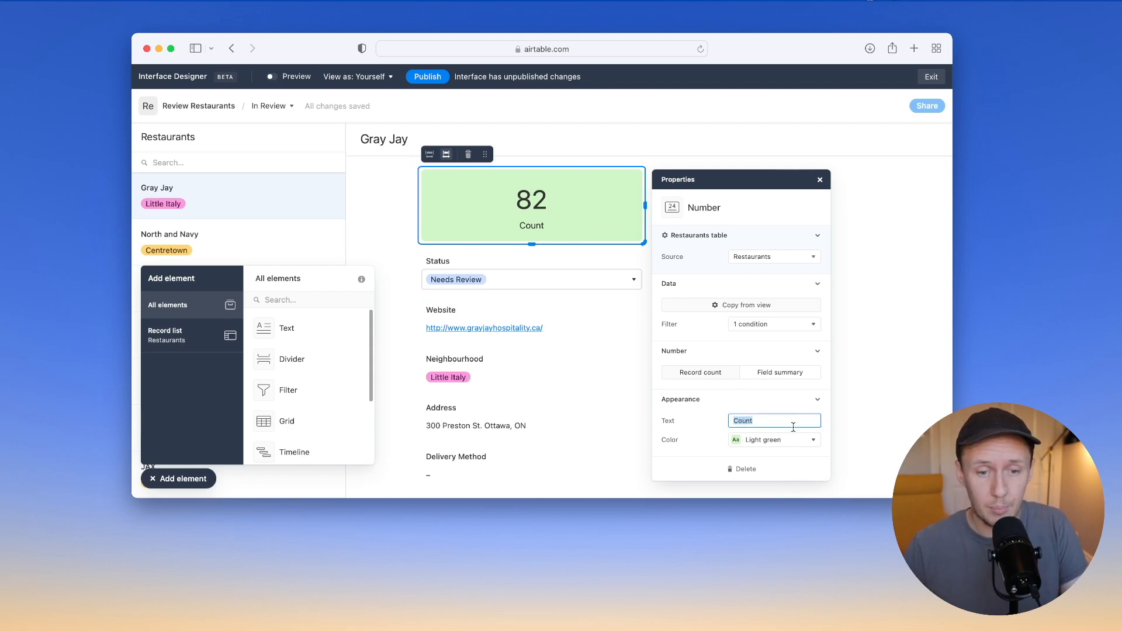
{"action": "type", "text": "In Review"}
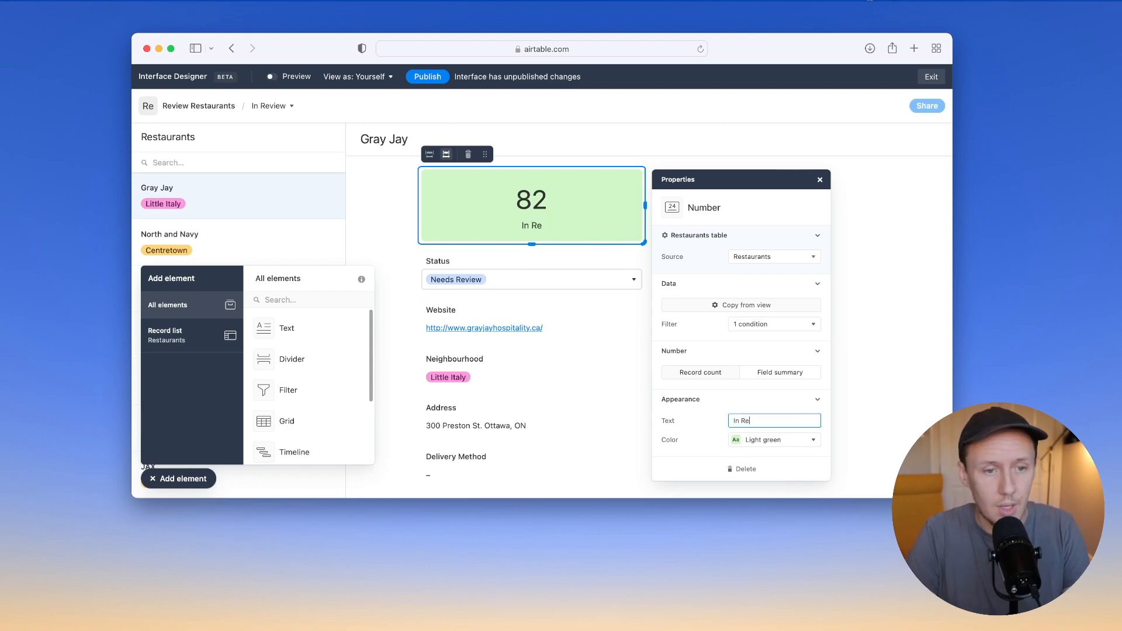
{"action": "left_click", "coordinate": [778, 447]}
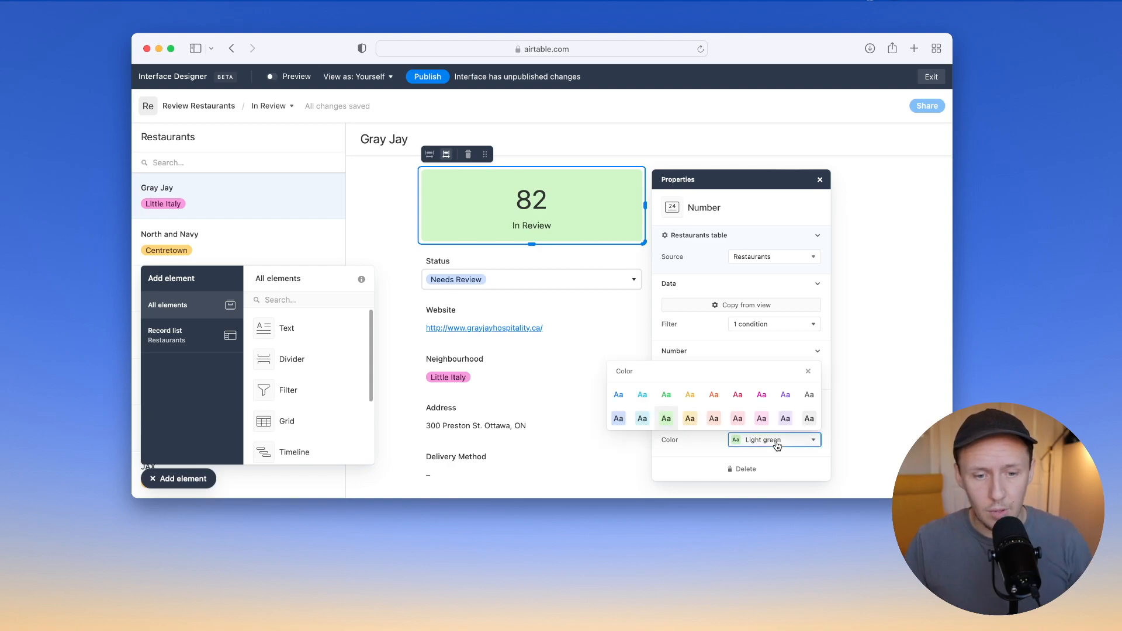
{"action": "left_click", "coordinate": [619, 420]}
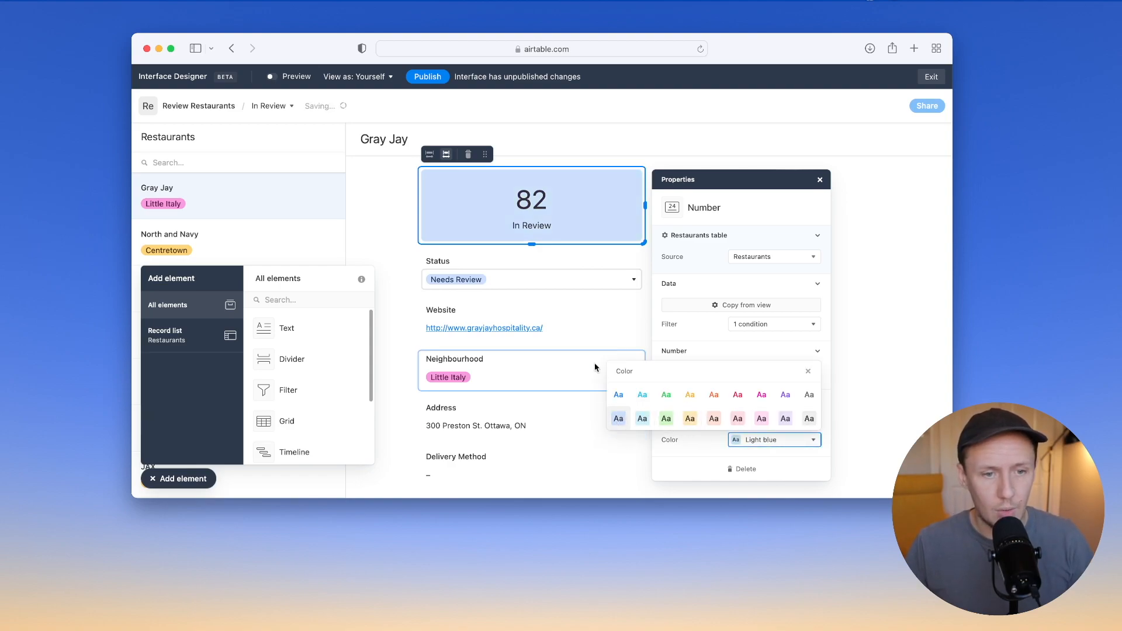
{"action": "left_click", "coordinate": [820, 179]}
{"action": "left_click", "coordinate": [820, 179]}
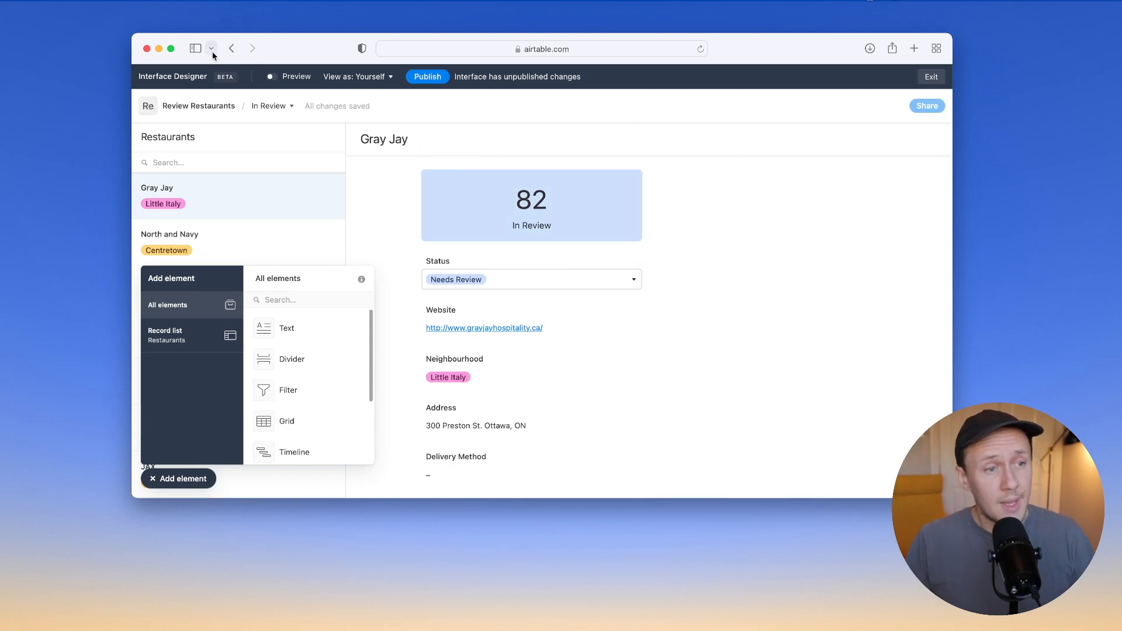
Preview the page, change Gray Jay's status to Approved, and look through the remaining restaurants list.
{"action": "left_click", "coordinate": [272, 78]}
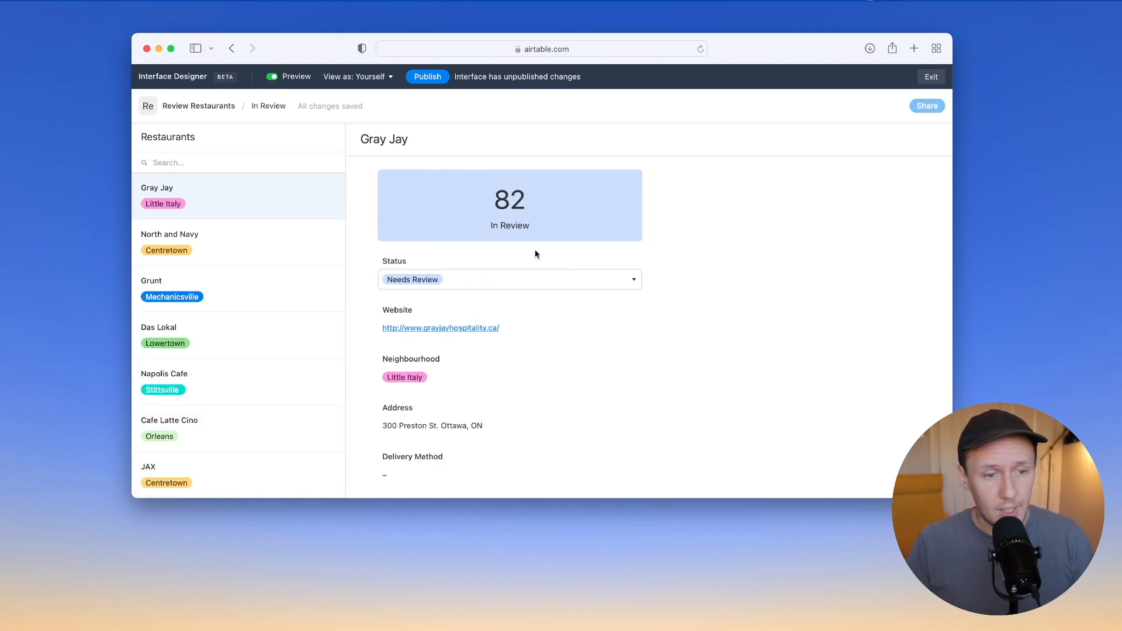
{"action": "left_click", "coordinate": [481, 289]}
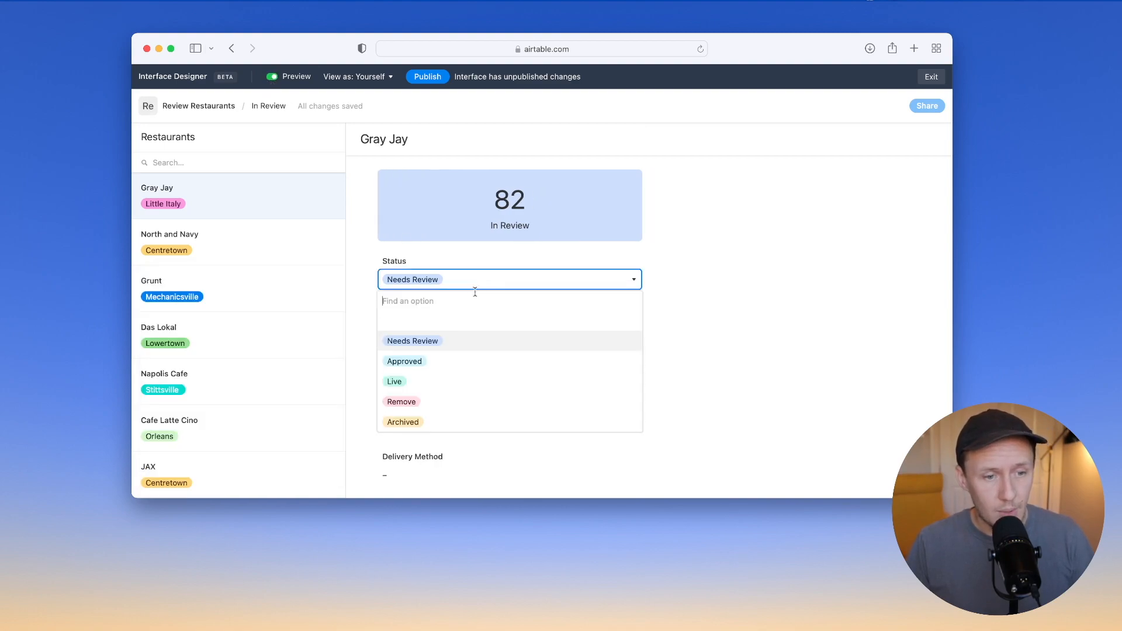
{"action": "left_click", "coordinate": [453, 360]}
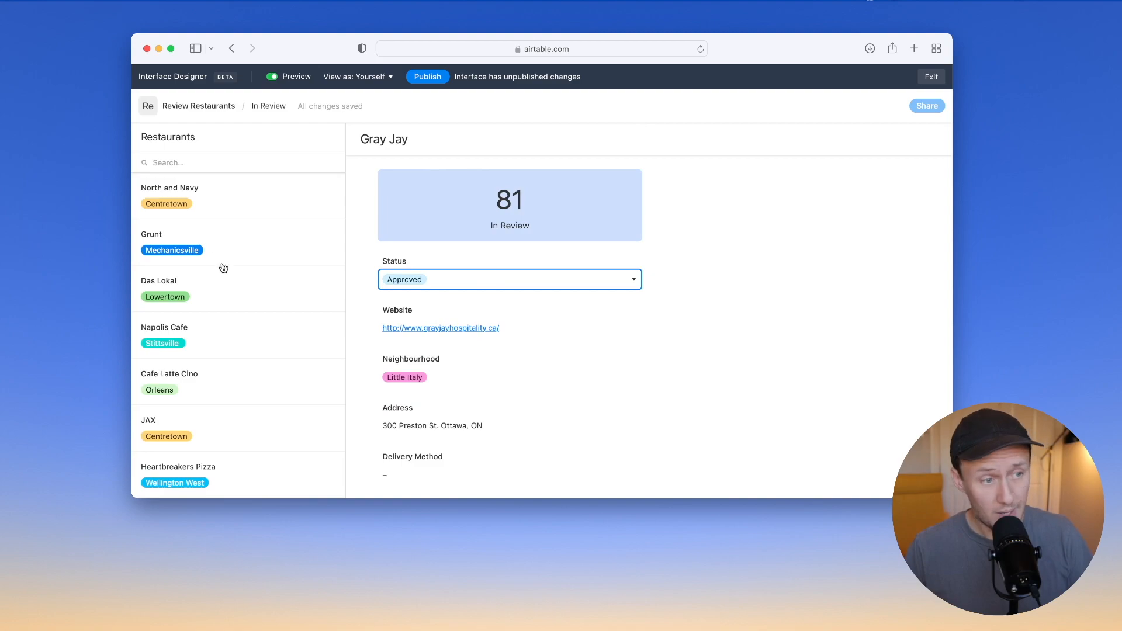
{"action": "scroll", "coordinate": [224, 268], "scroll_direction": "down", "scroll_amount": 15}
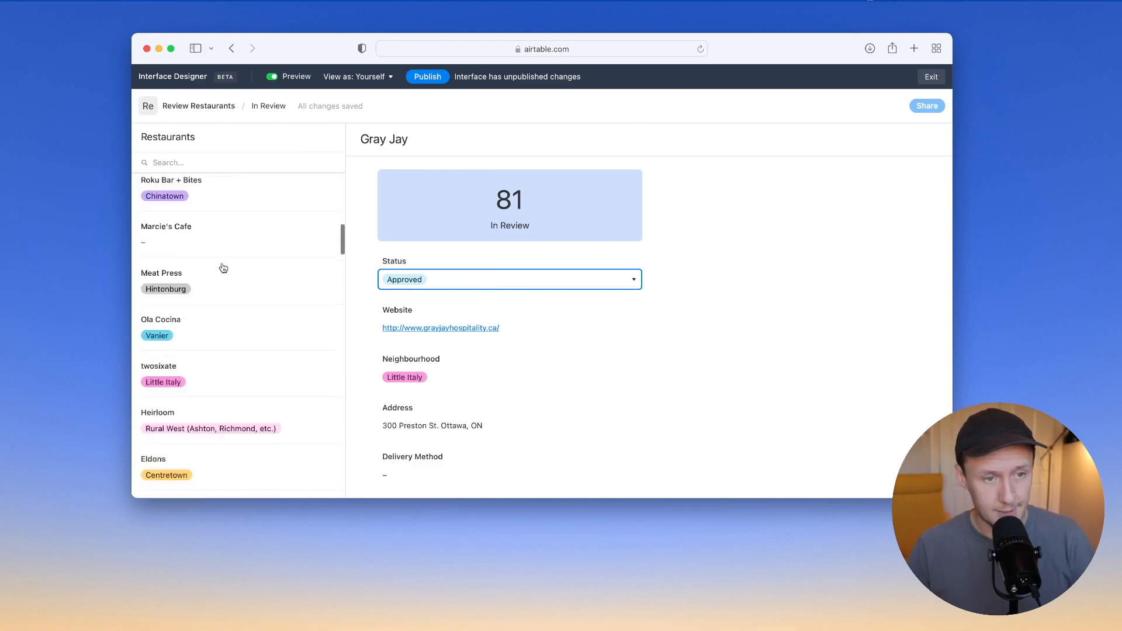
Go to the Review Restaurants overview page and return from preview to editing.
{"action": "left_click", "coordinate": [147, 105]}
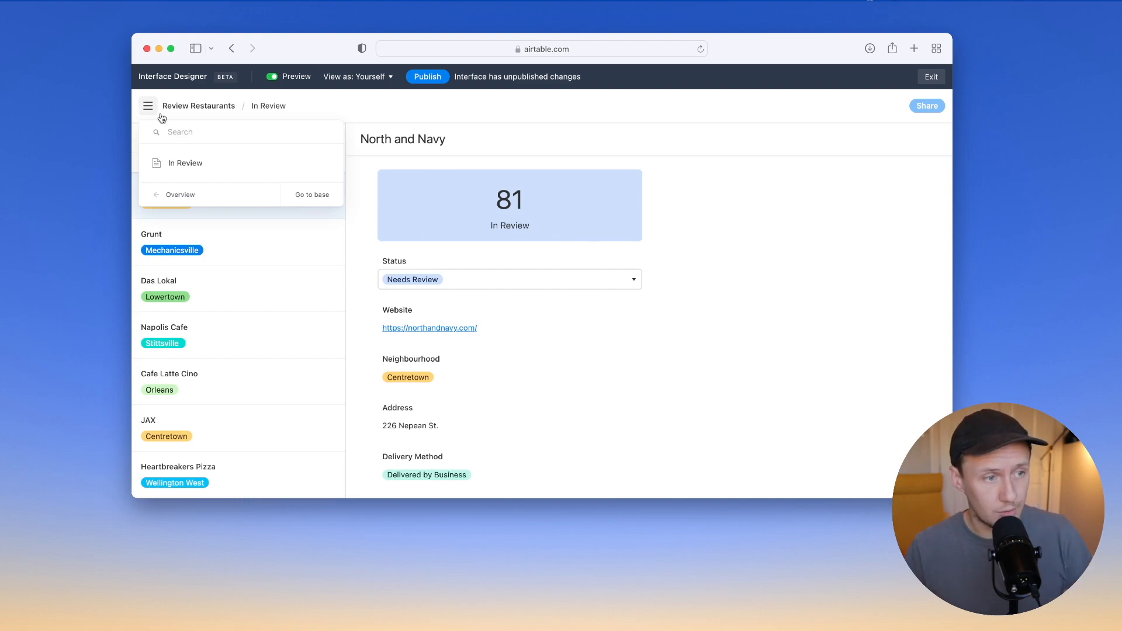
{"action": "left_click", "coordinate": [186, 199]}
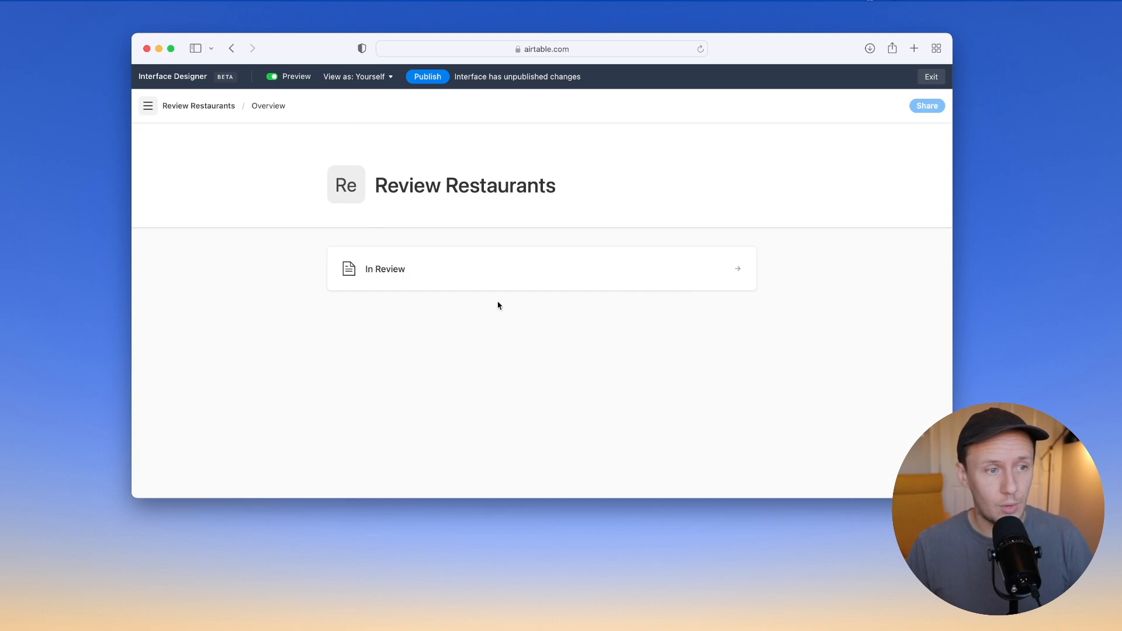
{"action": "left_click", "coordinate": [274, 77]}
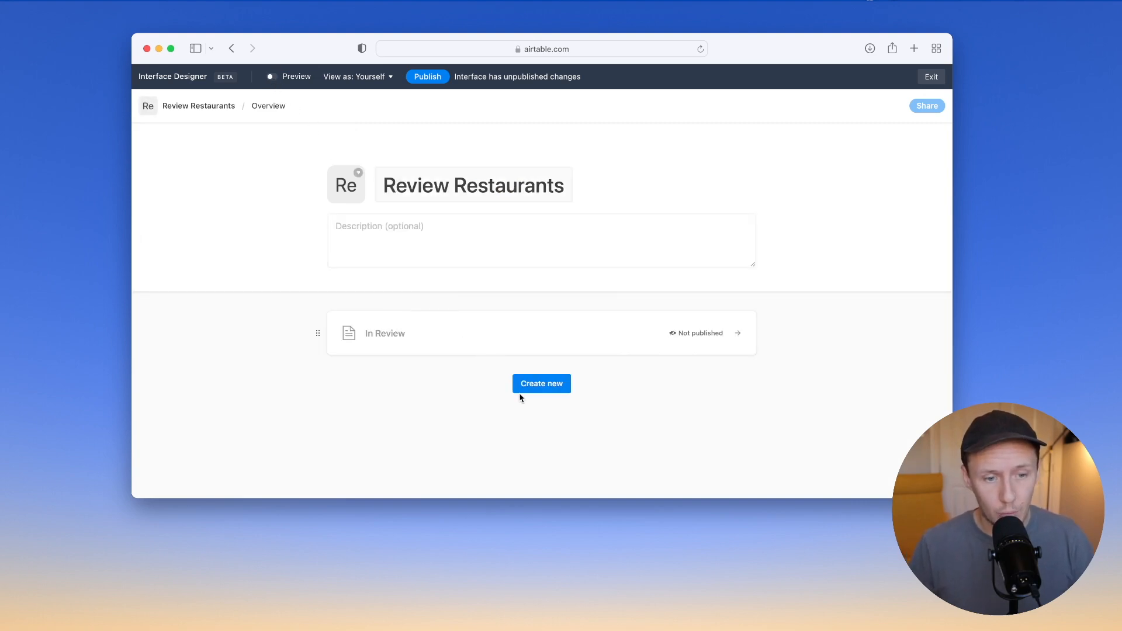
Create a new Dashboard page connected to the Restaurants table, keeping all suggested elements and leaving it unnamed.
{"action": "left_click", "coordinate": [533, 386]}
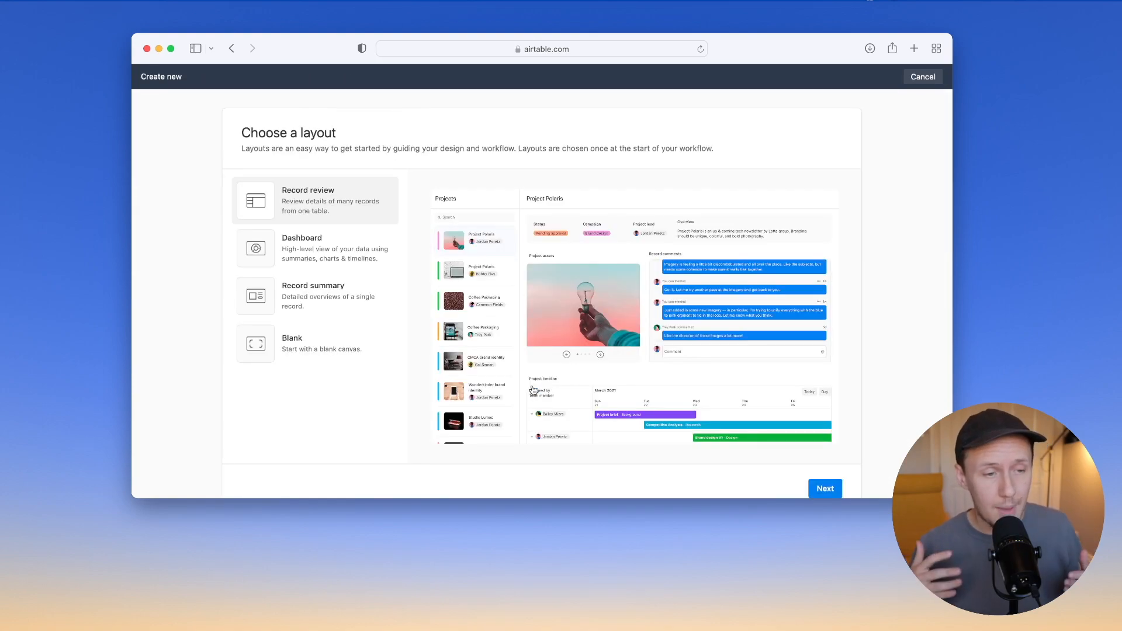
{"action": "left_click", "coordinate": [335, 252]}
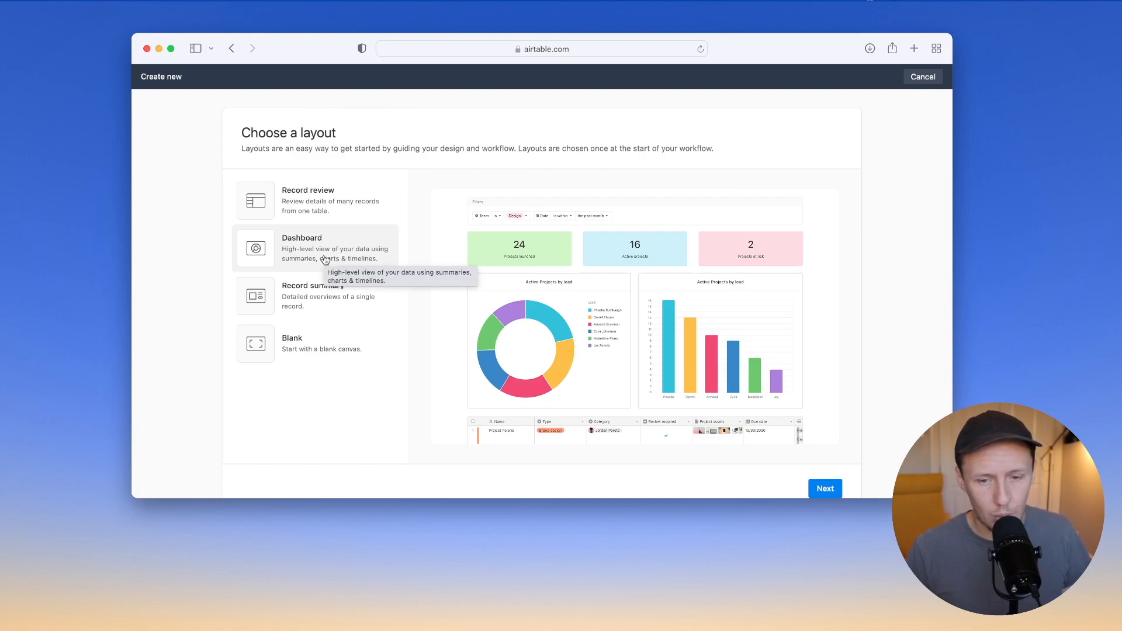
{"action": "left_click", "coordinate": [825, 489]}
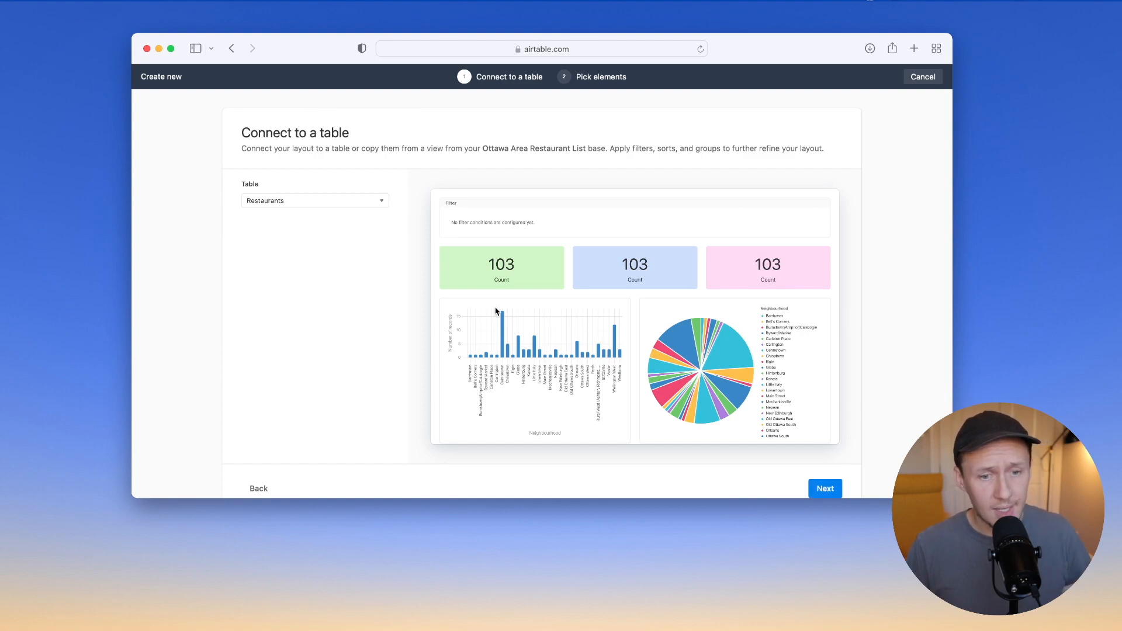
{"action": "left_click", "coordinate": [825, 489]}
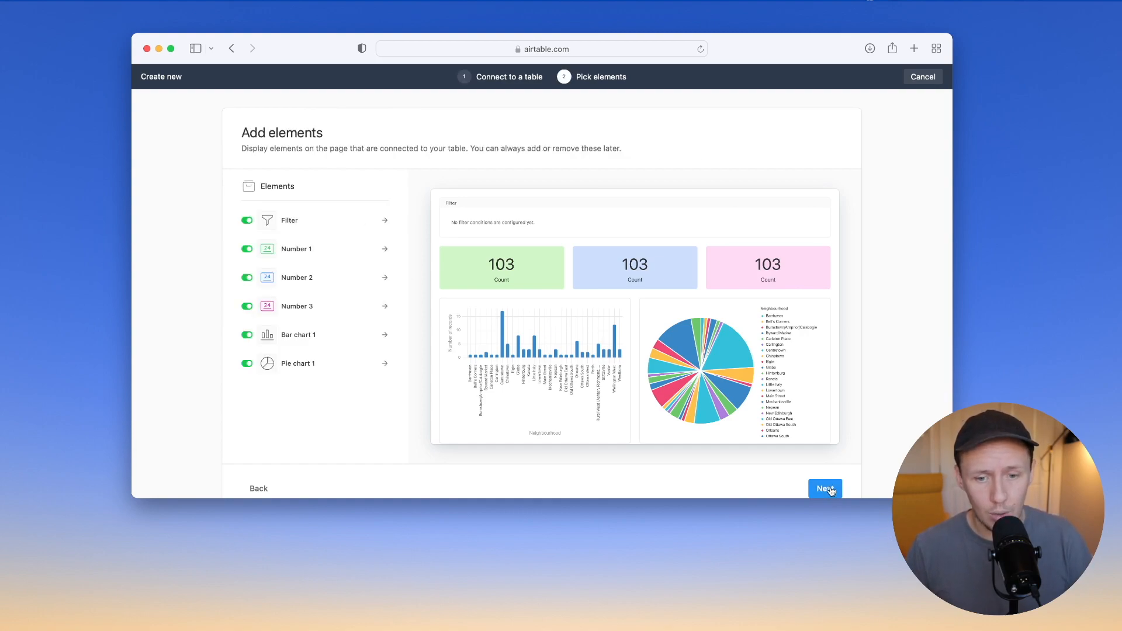
{"action": "left_click", "coordinate": [825, 489]}
{"action": "left_click", "coordinate": [824, 490]}
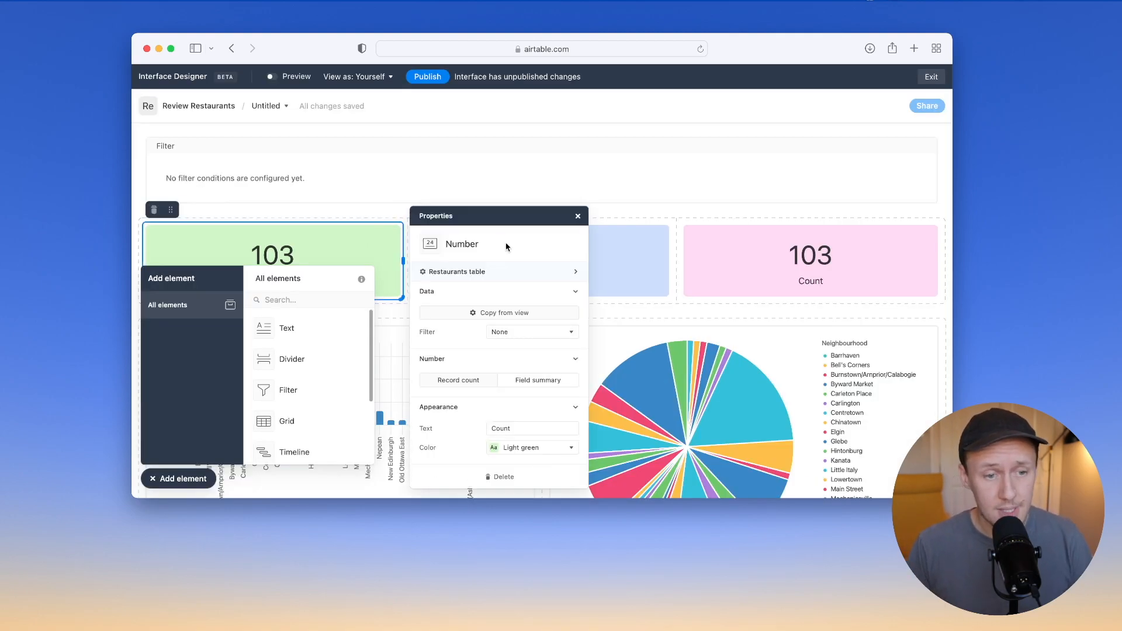
Change the source of the light pink Number element from the Restaurants table to Specialty Shops.
{"action": "left_click", "coordinate": [853, 268]}
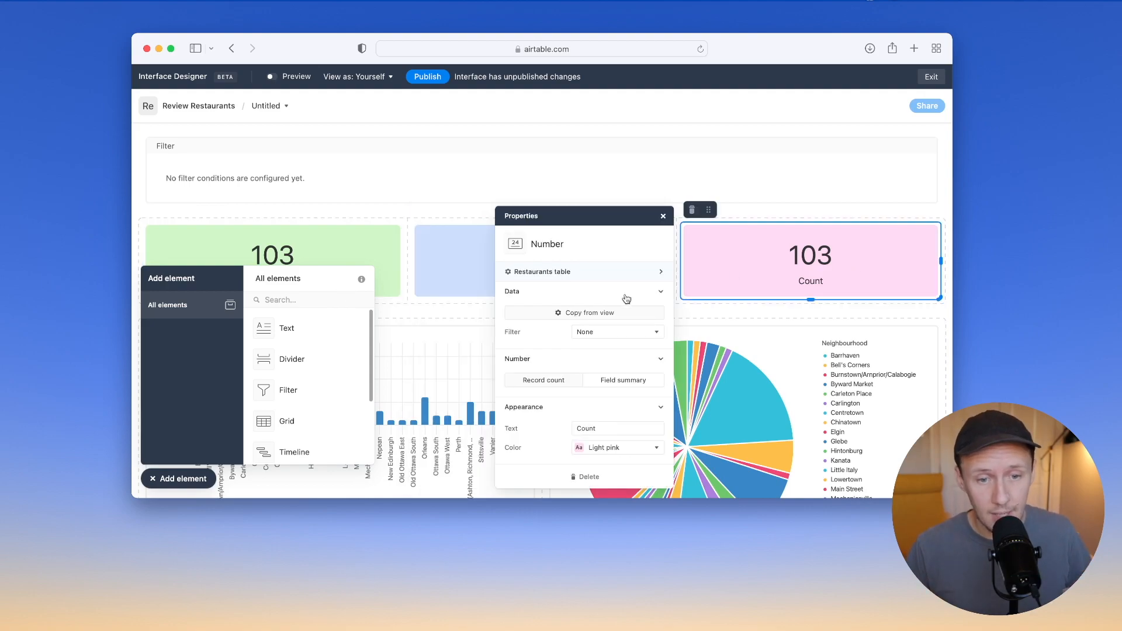
{"action": "left_click", "coordinate": [599, 270]}
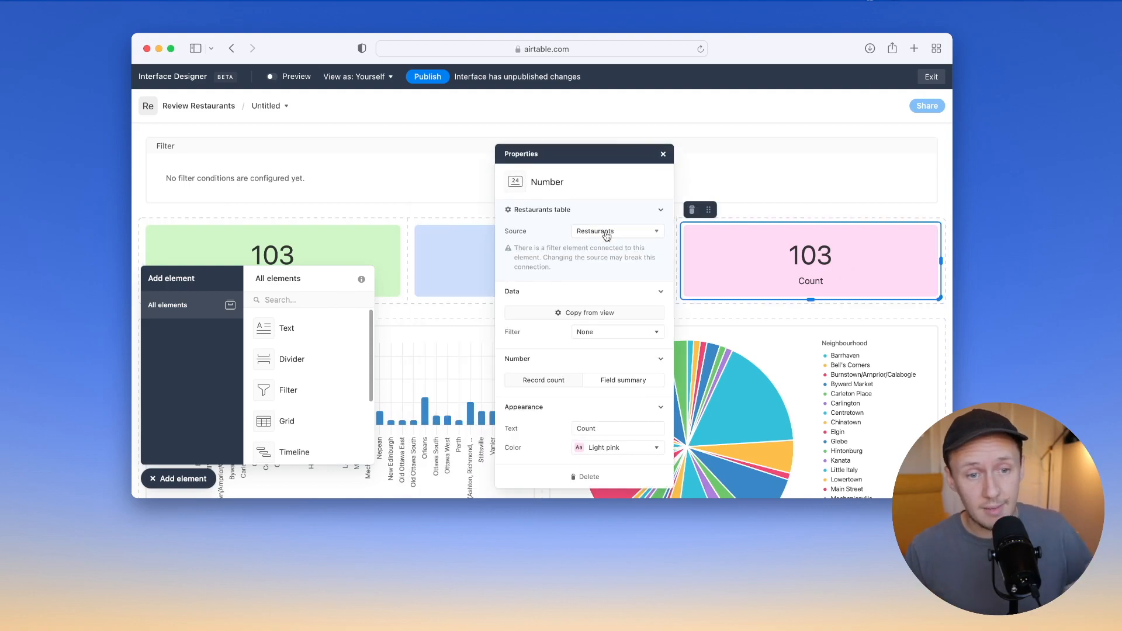
{"action": "left_click", "coordinate": [607, 234]}
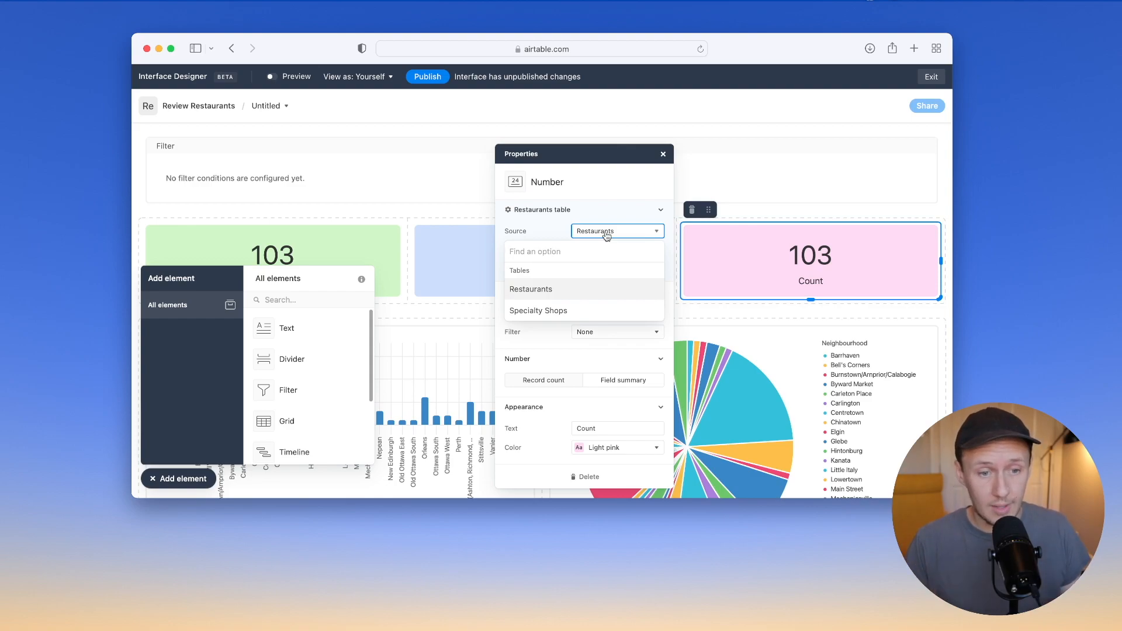
{"action": "left_click", "coordinate": [570, 311]}
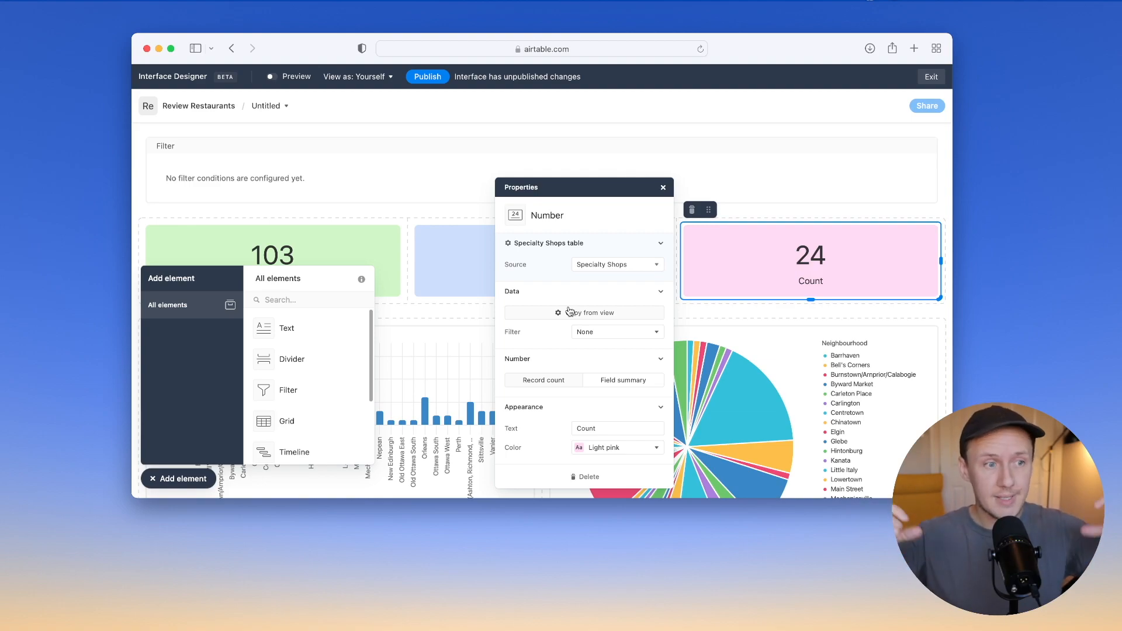
Add a filter condition on the Status field, using the "is" operator, to the light green Number element.
{"action": "left_click", "coordinate": [351, 253]}
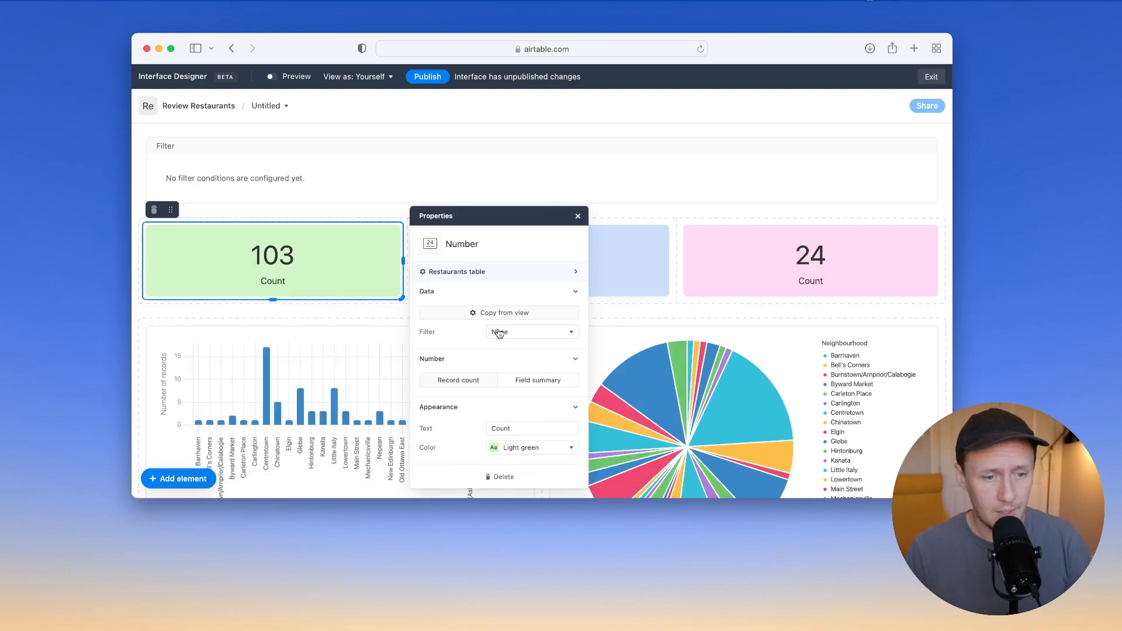
{"action": "left_click", "coordinate": [500, 332]}
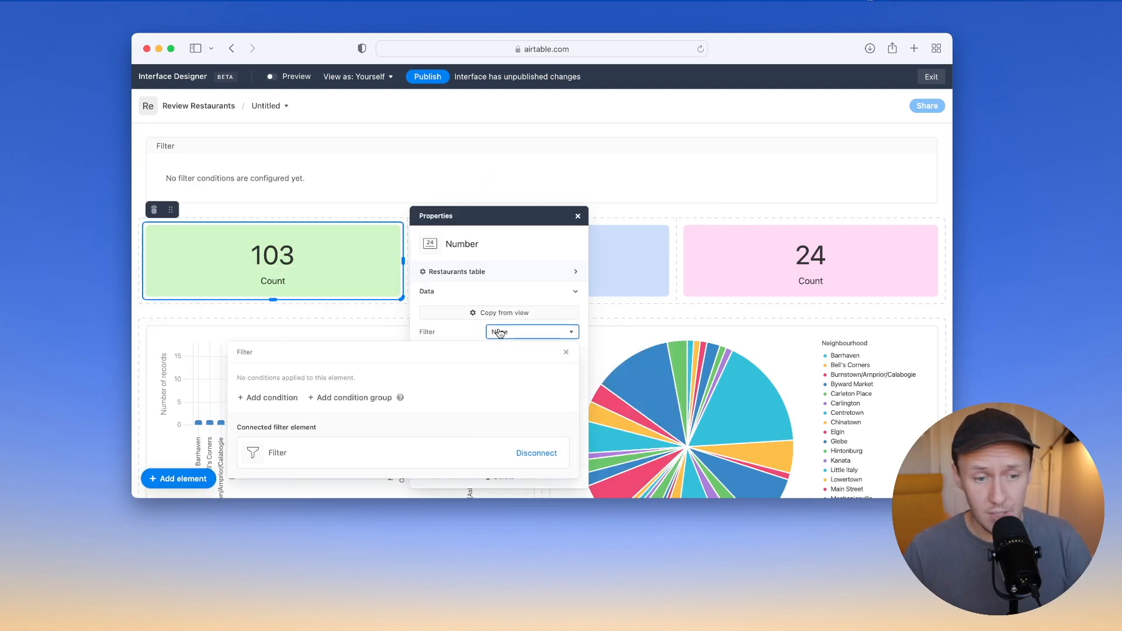
{"action": "left_click", "coordinate": [259, 404]}
{"action": "left_click", "coordinate": [303, 402]}
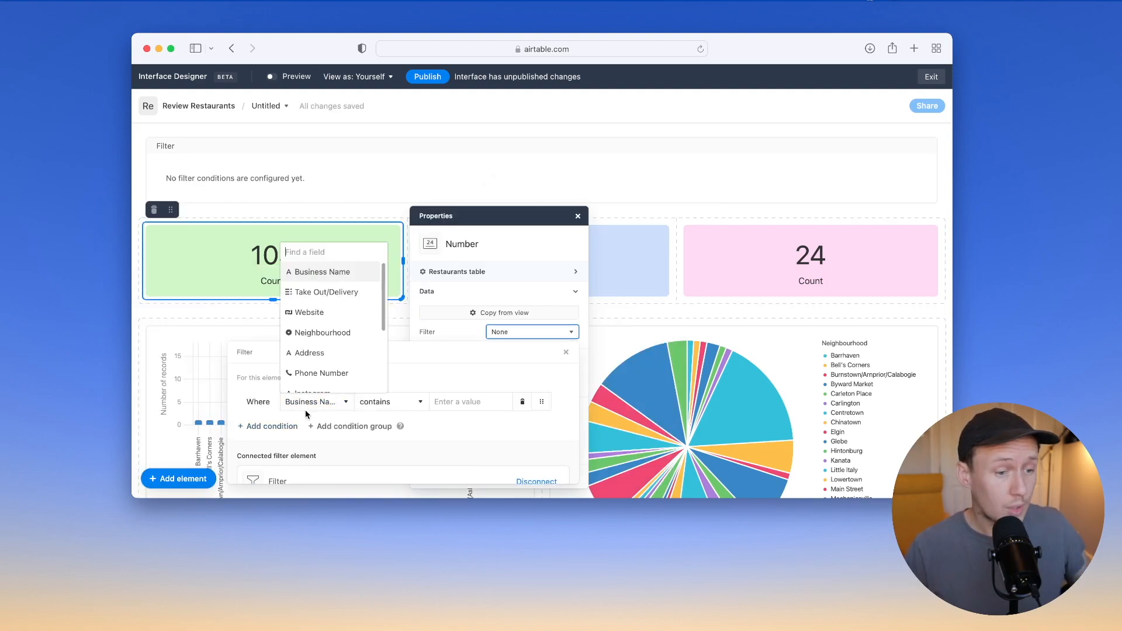
{"action": "scroll", "coordinate": [331, 349], "scroll_direction": "down", "scroll_amount": 4}
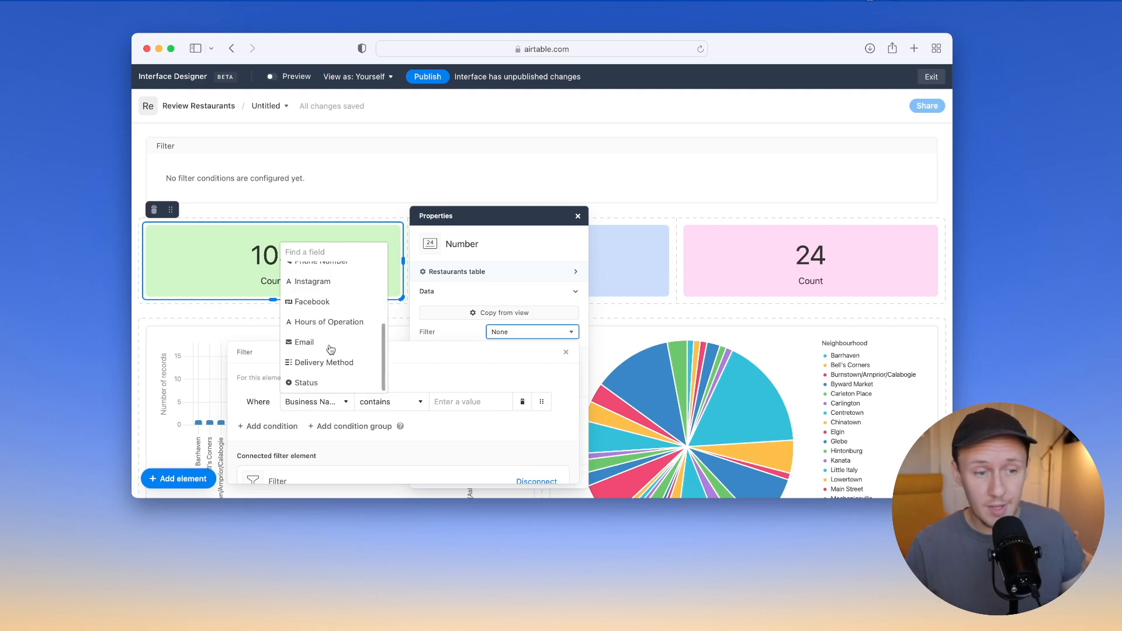
{"action": "left_click", "coordinate": [322, 381]}
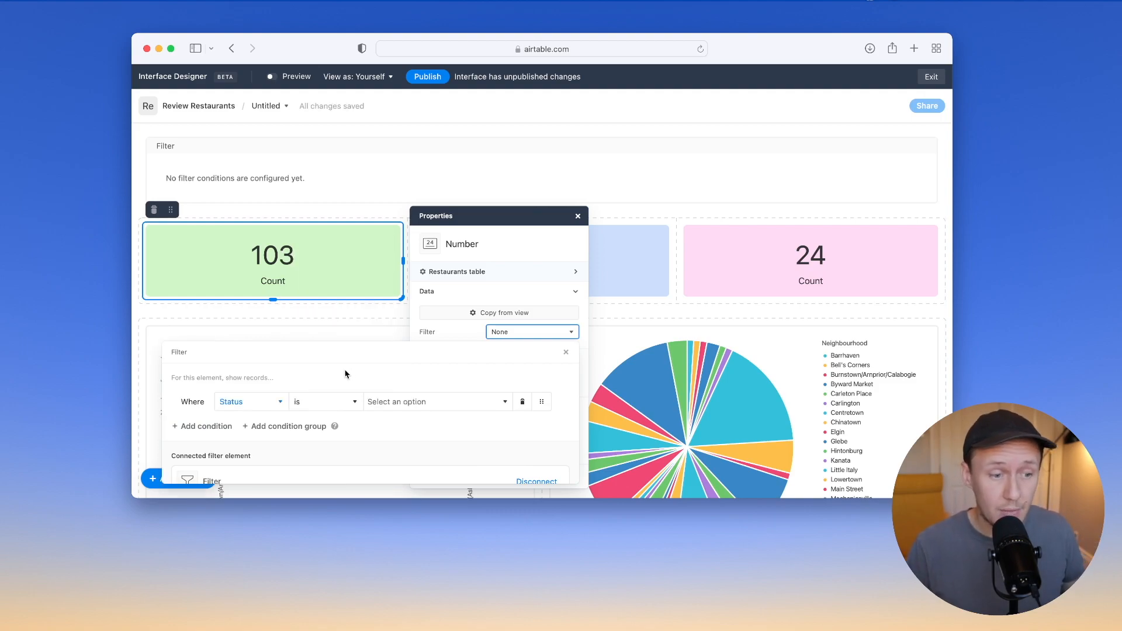
{"action": "scroll", "coordinate": [345, 377], "scroll_direction": "down", "scroll_amount": 1}
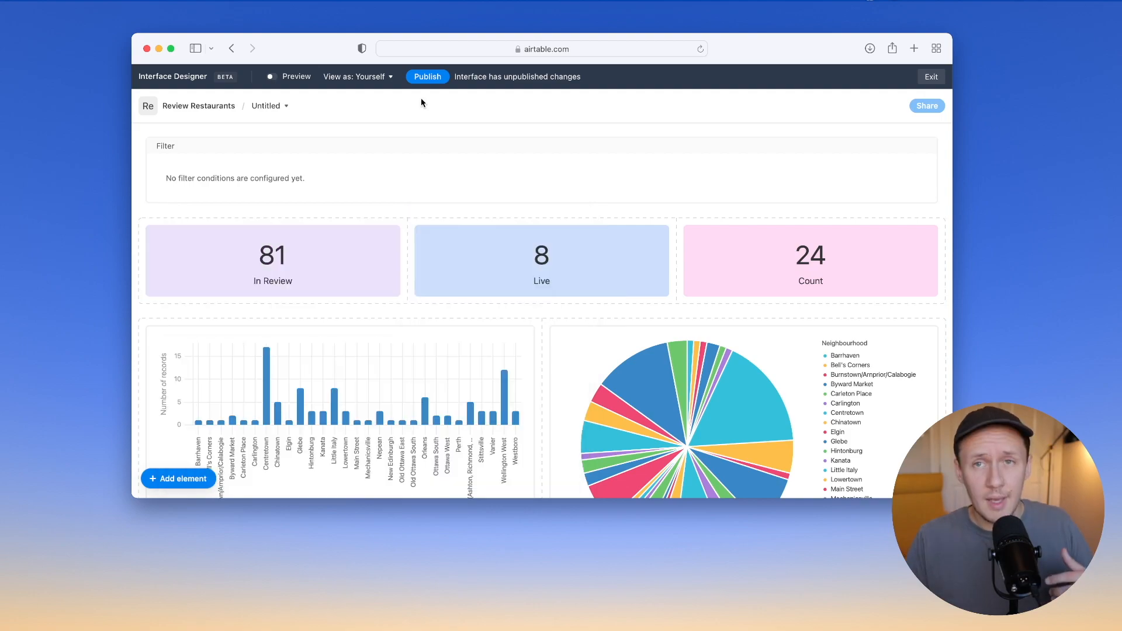
Publish the Review Restaurants interface with the changes to both the In Review and Untitled pages included.
{"action": "left_click", "coordinate": [149, 108]}
{"action": "left_click", "coordinate": [149, 108]}
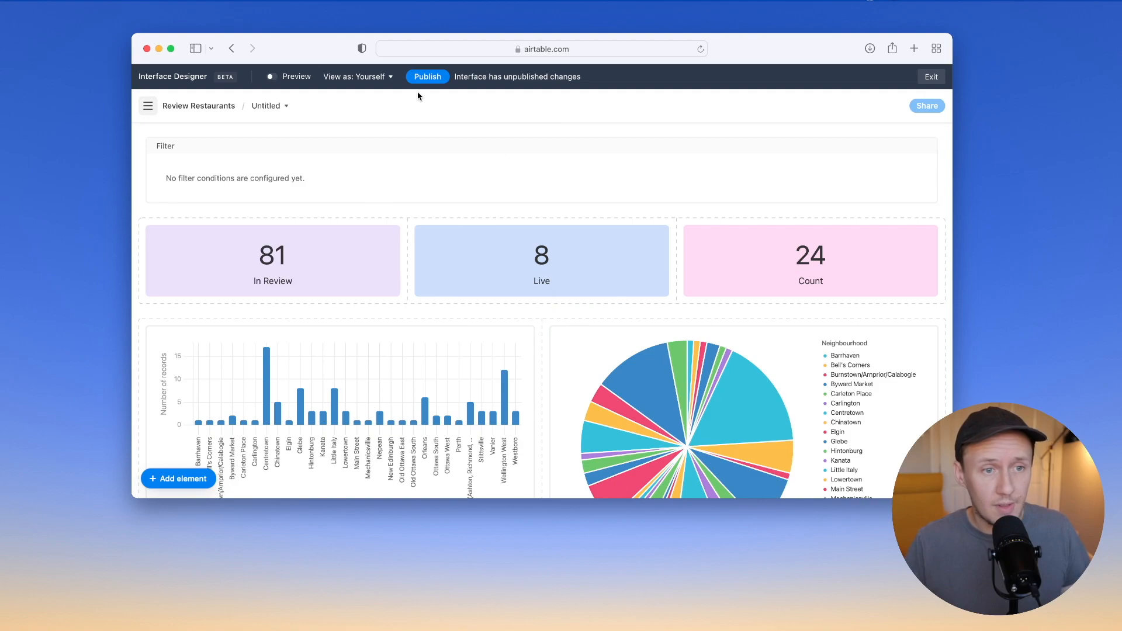
{"action": "left_click", "coordinate": [425, 79]}
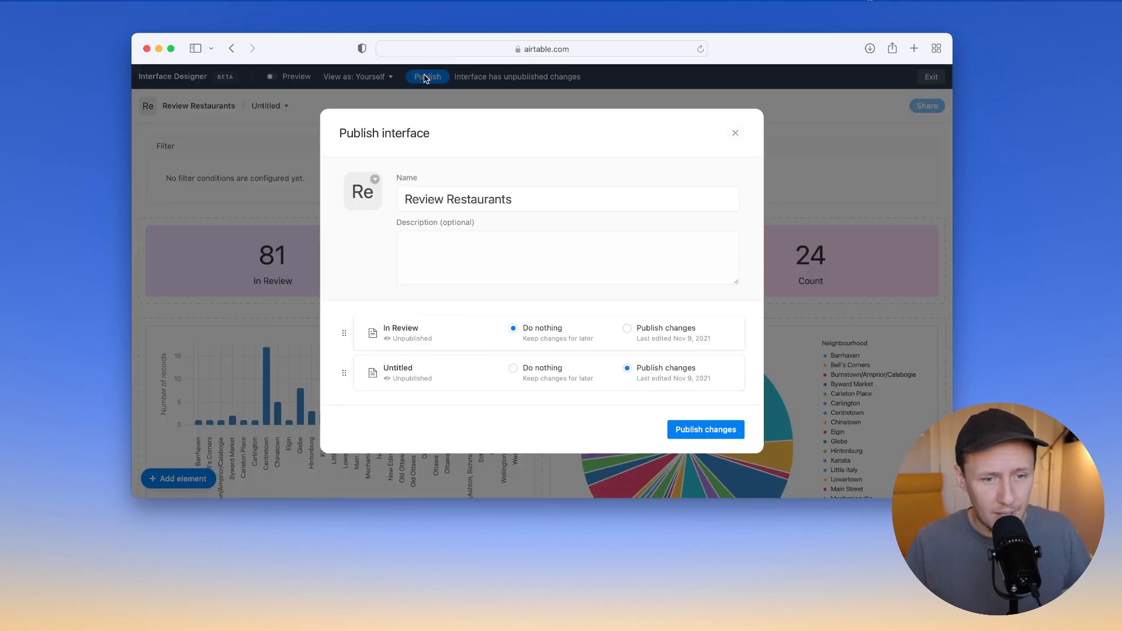
{"action": "left_click", "coordinate": [627, 328]}
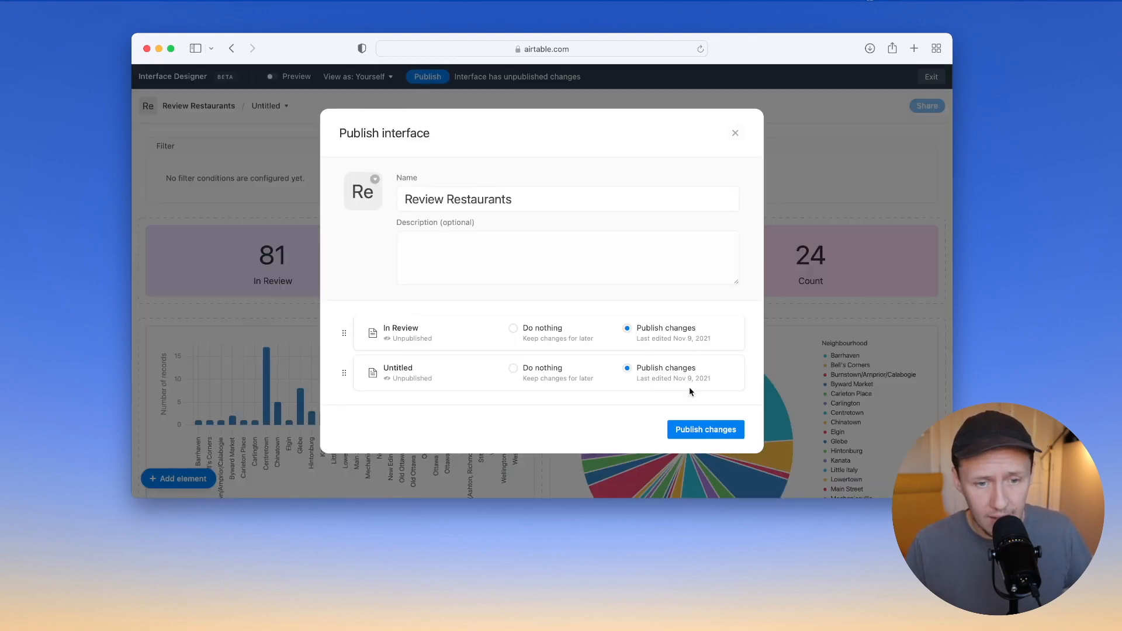
{"action": "left_click", "coordinate": [706, 430]}
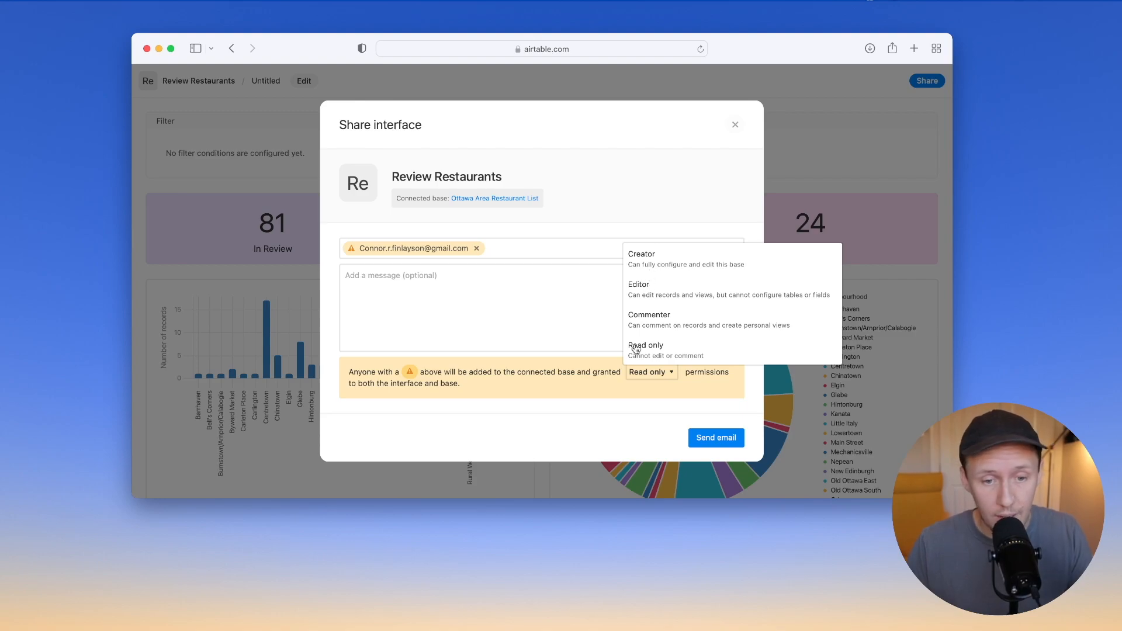
Grant the invited recipient Editor permissions to the interface and base, and send the share email.
{"action": "left_click", "coordinate": [661, 289]}
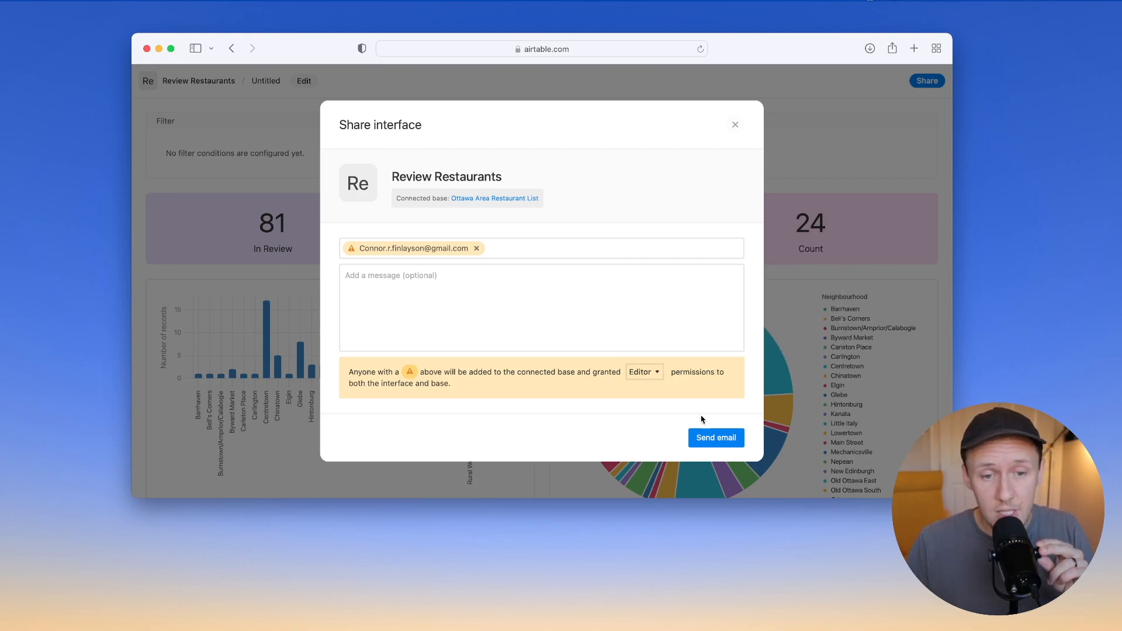
{"action": "left_click", "coordinate": [717, 440]}
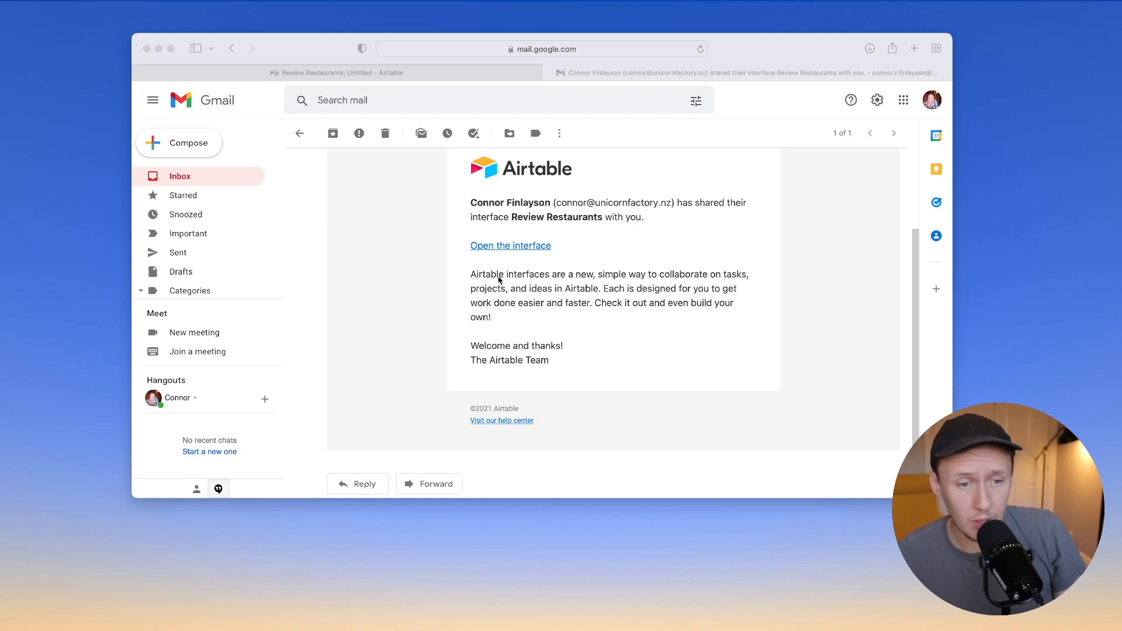
Open the interface's In Review page from the emailed invitation, set North and Navy's status to Approved, and select Grunt.
{"action": "left_click", "coordinate": [517, 247]}
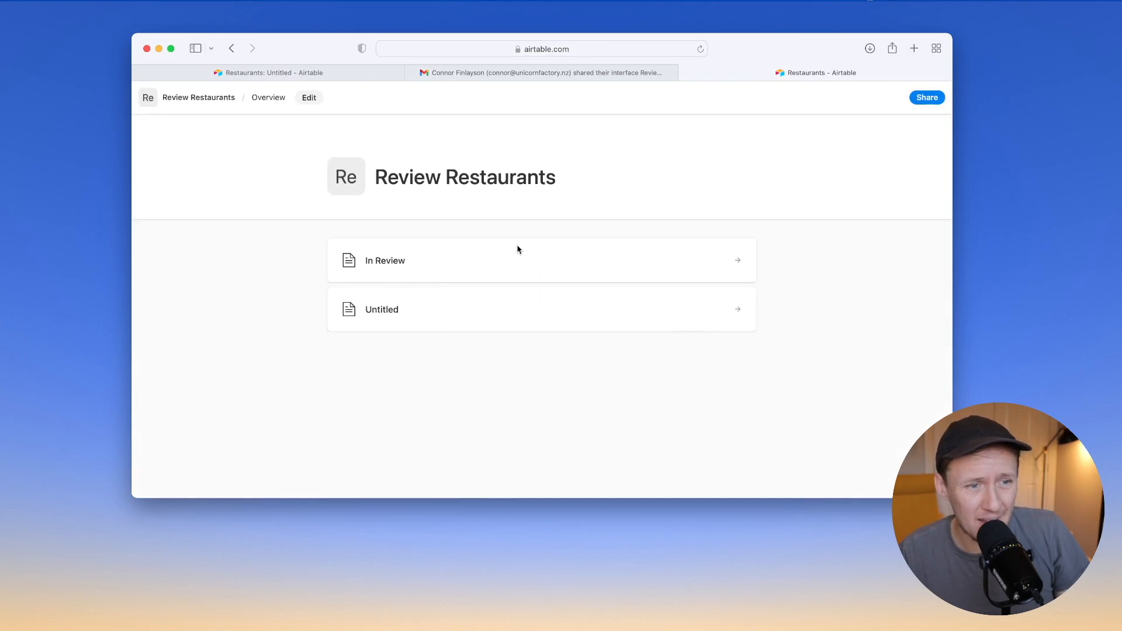
{"action": "left_click", "coordinate": [459, 252]}
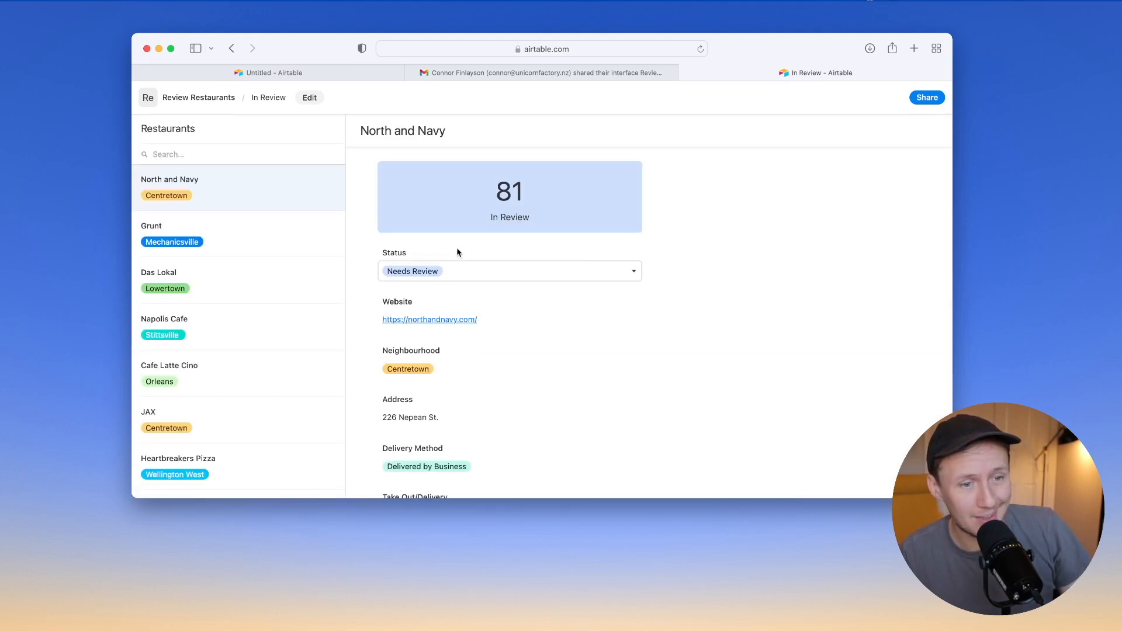
{"action": "left_click", "coordinate": [478, 276]}
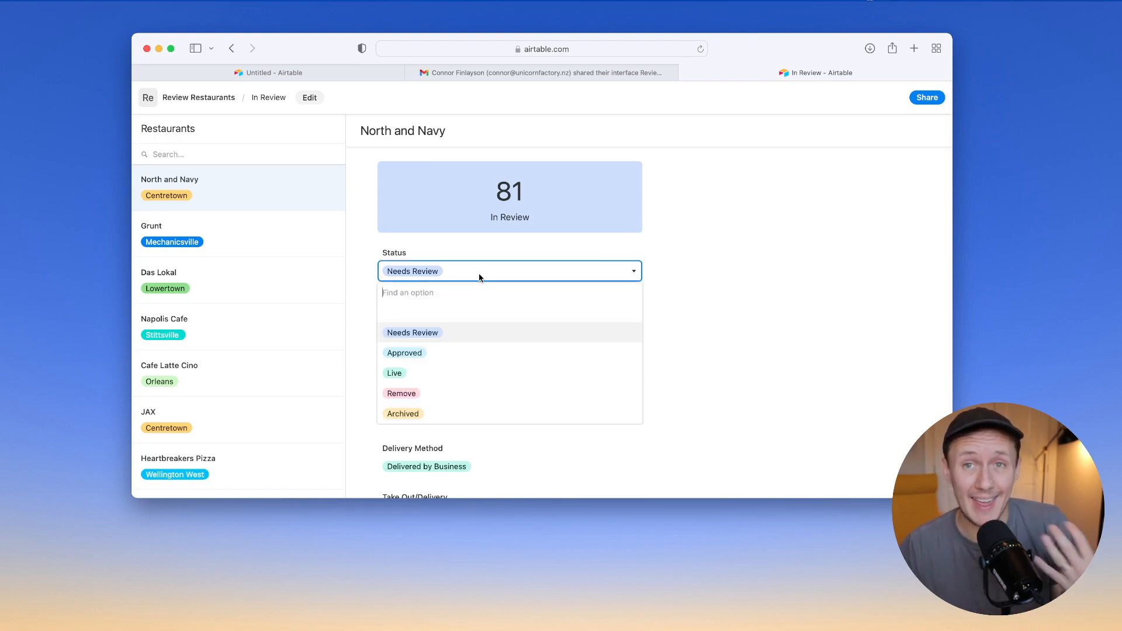
{"action": "left_click", "coordinate": [442, 353]}
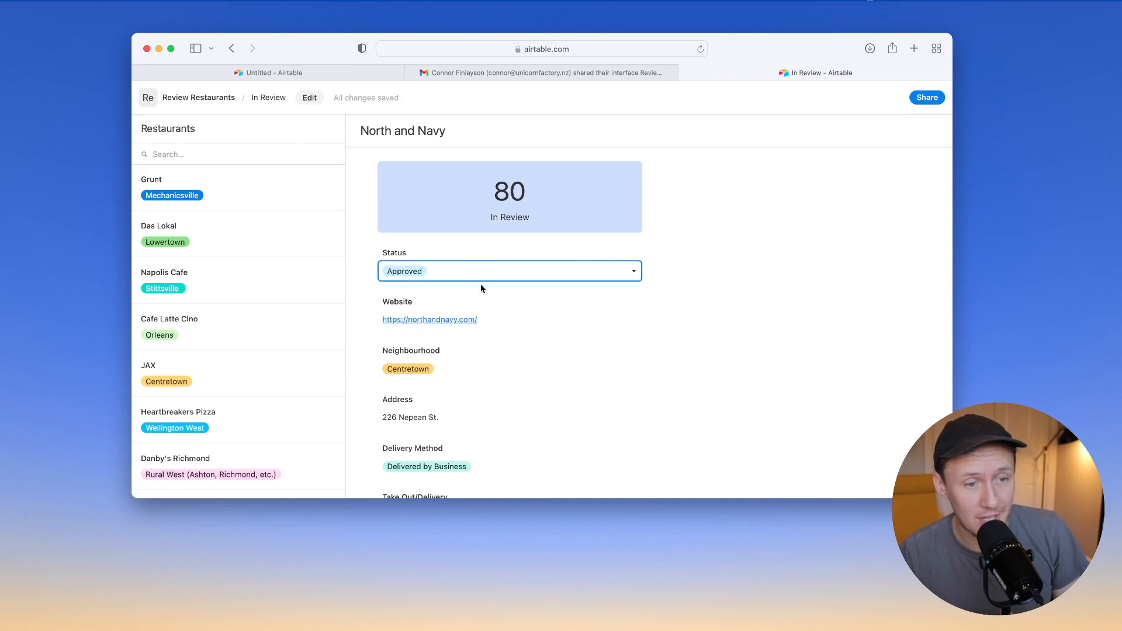
{"action": "left_click", "coordinate": [266, 200]}
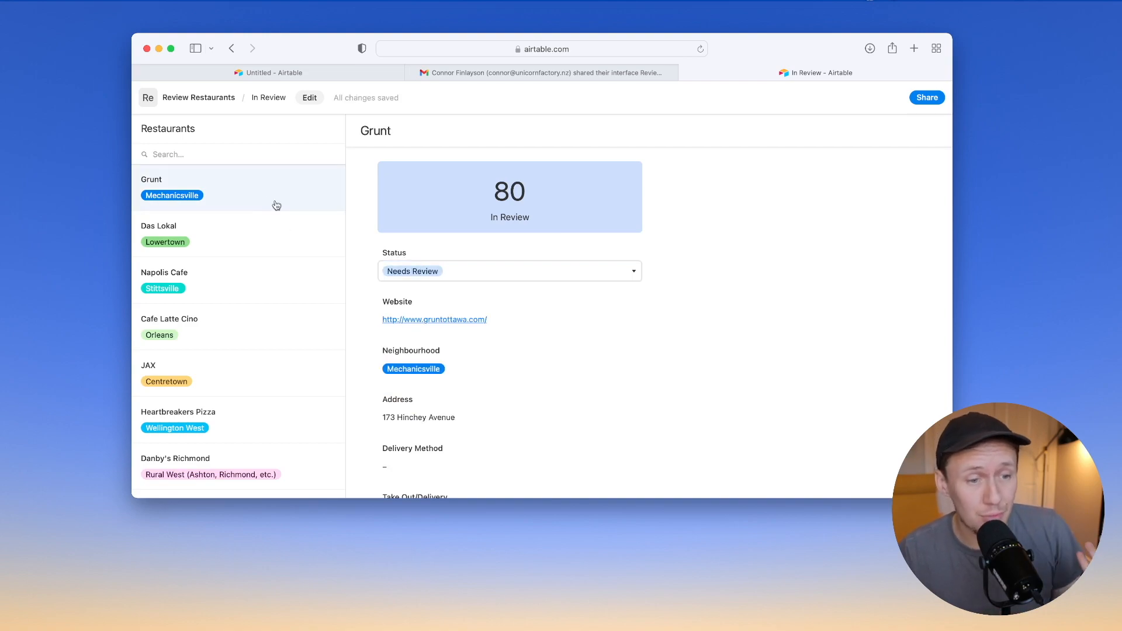